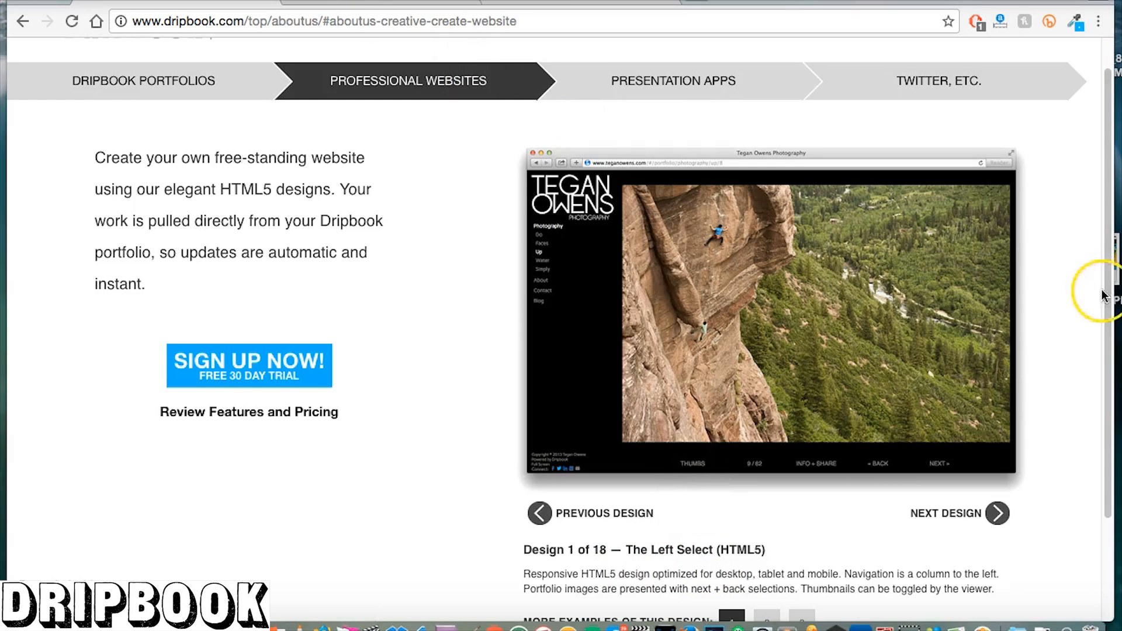
# Open the account level page from the account controls and compare the features of the Standard, Pro and Premium plans.
pyautogui.scroll(1, 1106, 280)
pyautogui.moveTo(1106, 270); pyautogui.dragTo(1107, 252)
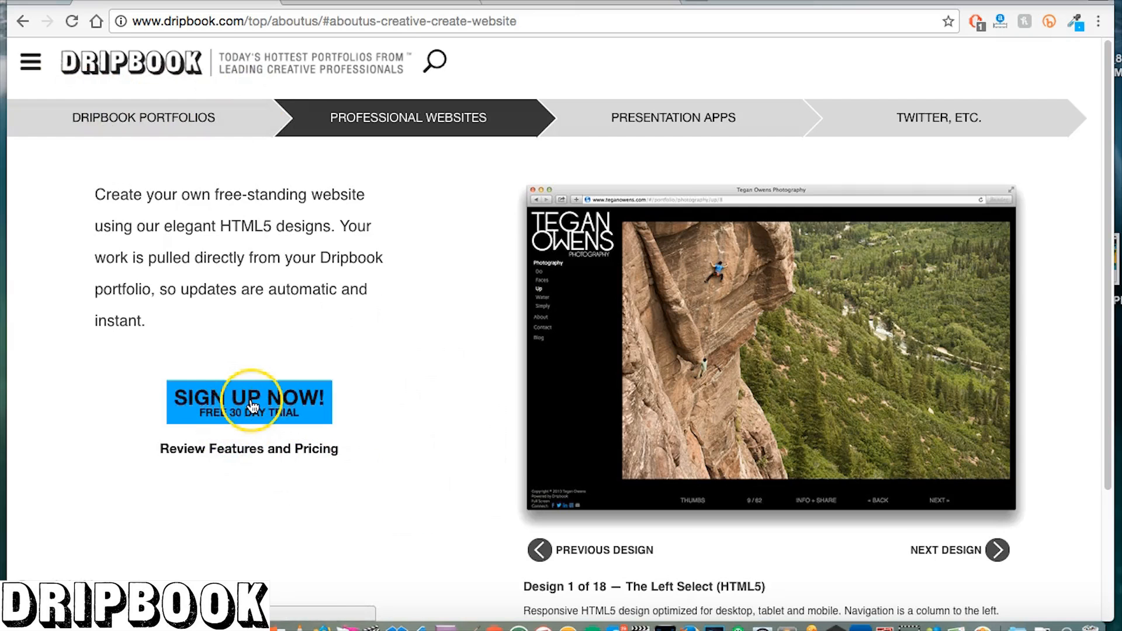
pyautogui.click(30, 63)
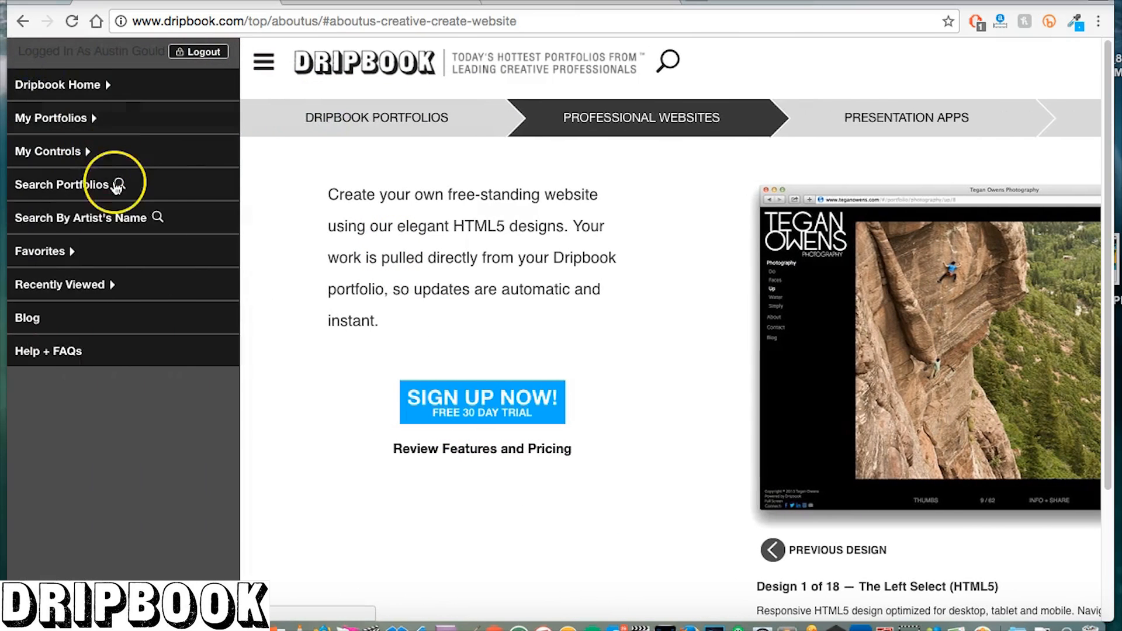
pyautogui.click(96, 152)
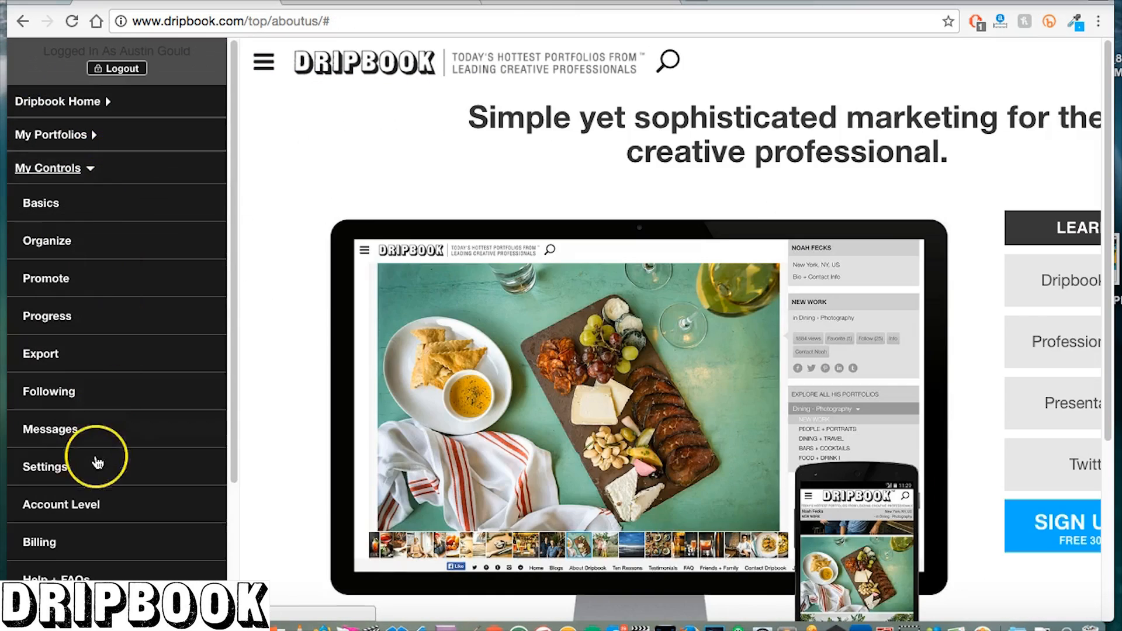
pyautogui.click(103, 505)
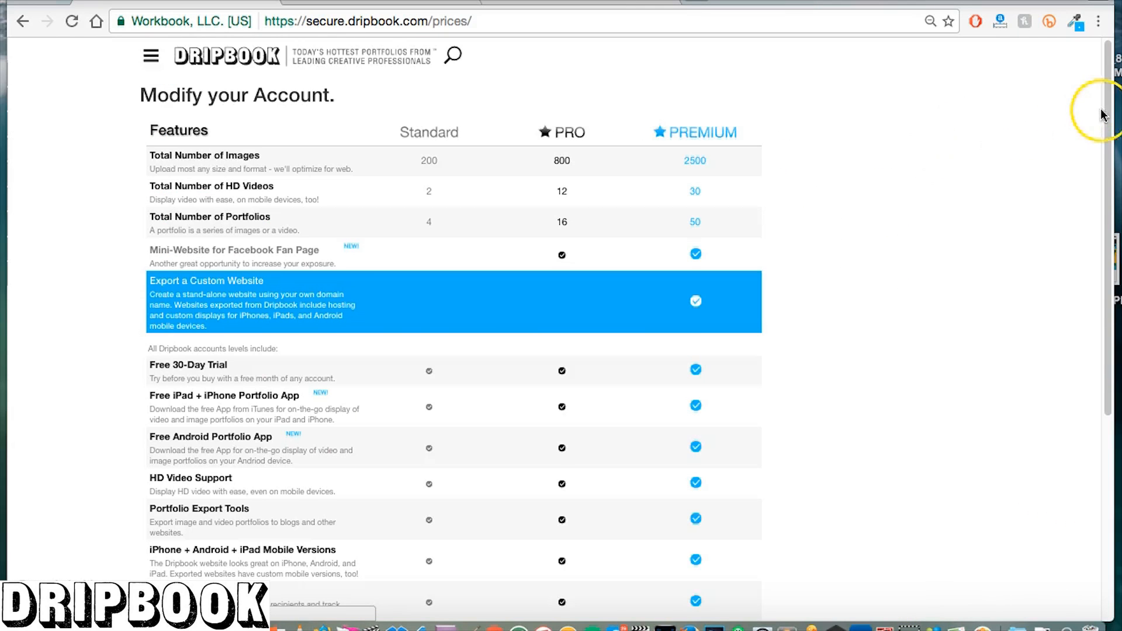
pyautogui.moveTo(1101, 114); pyautogui.dragTo(777, 118)
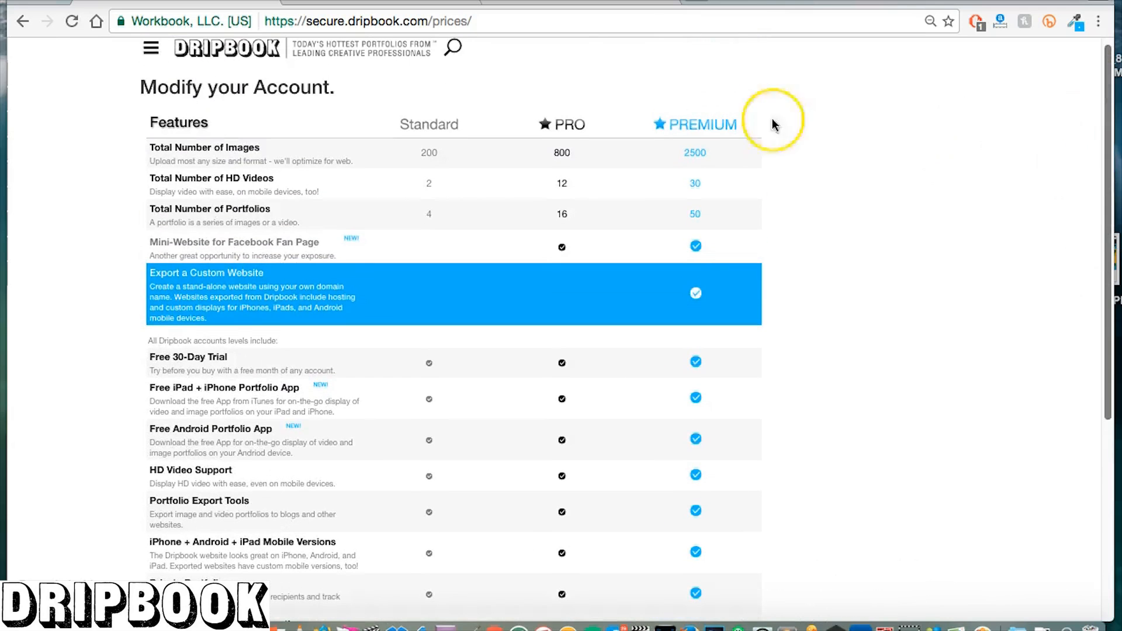
# Open the export controls from the account controls and go to the exported websites section.
pyautogui.click(154, 55)
pyautogui.click(88, 132)
pyautogui.click(118, 249)
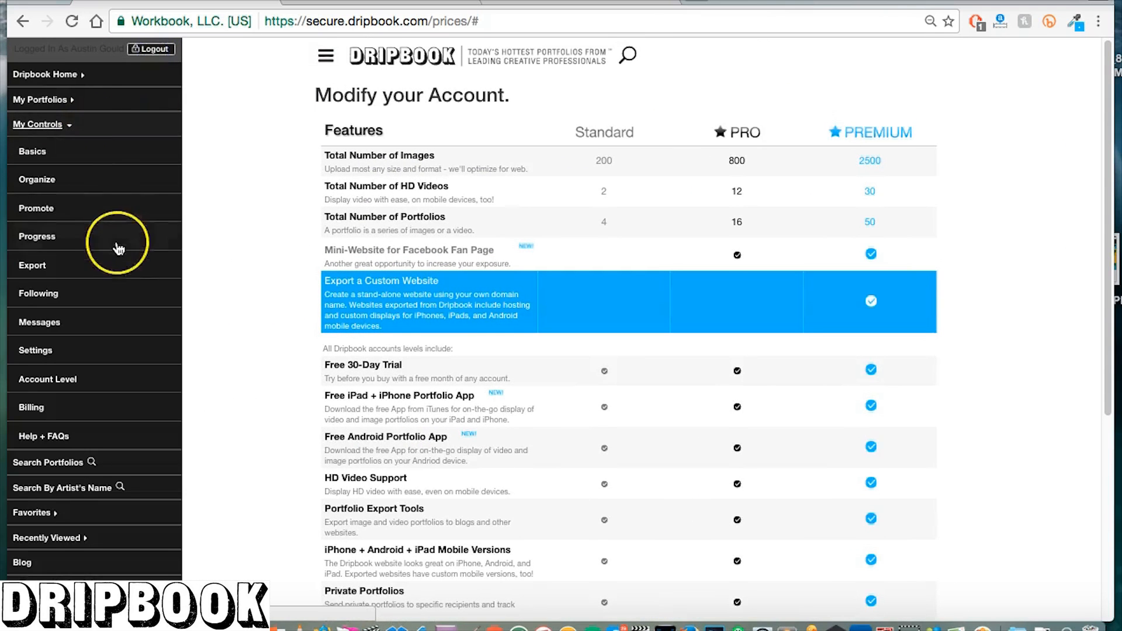
pyautogui.click(51, 274)
pyautogui.click(449, 363)
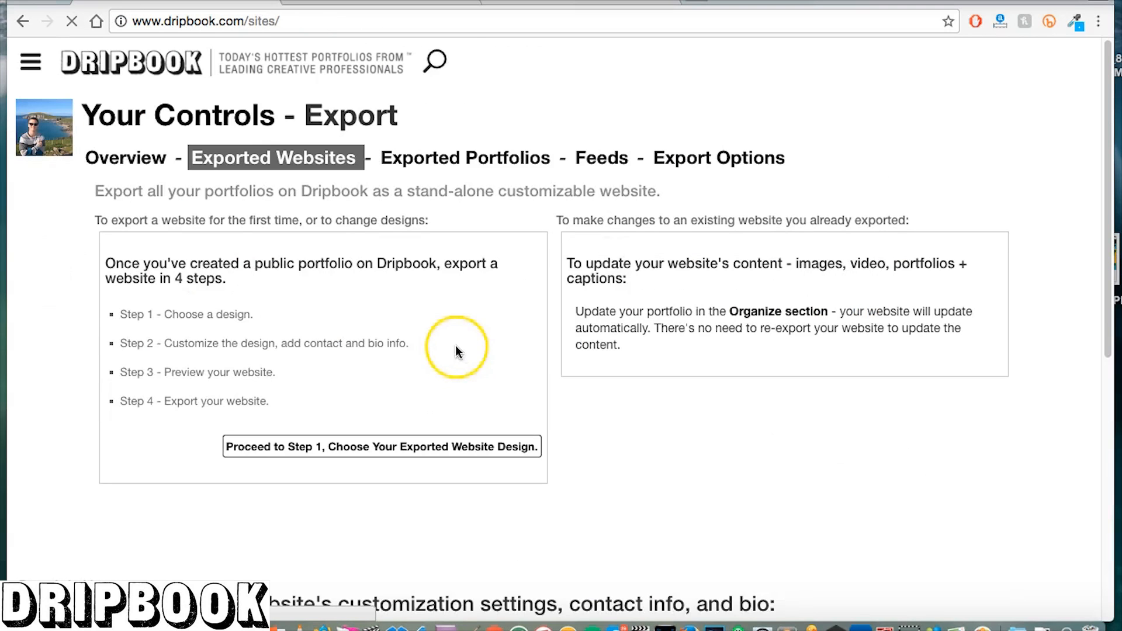
# Proceed to the exported website designs and choose the Left Thumbs (HTML5) design.
pyautogui.moveTo(1105, 234); pyautogui.dragTo(1104, 292)
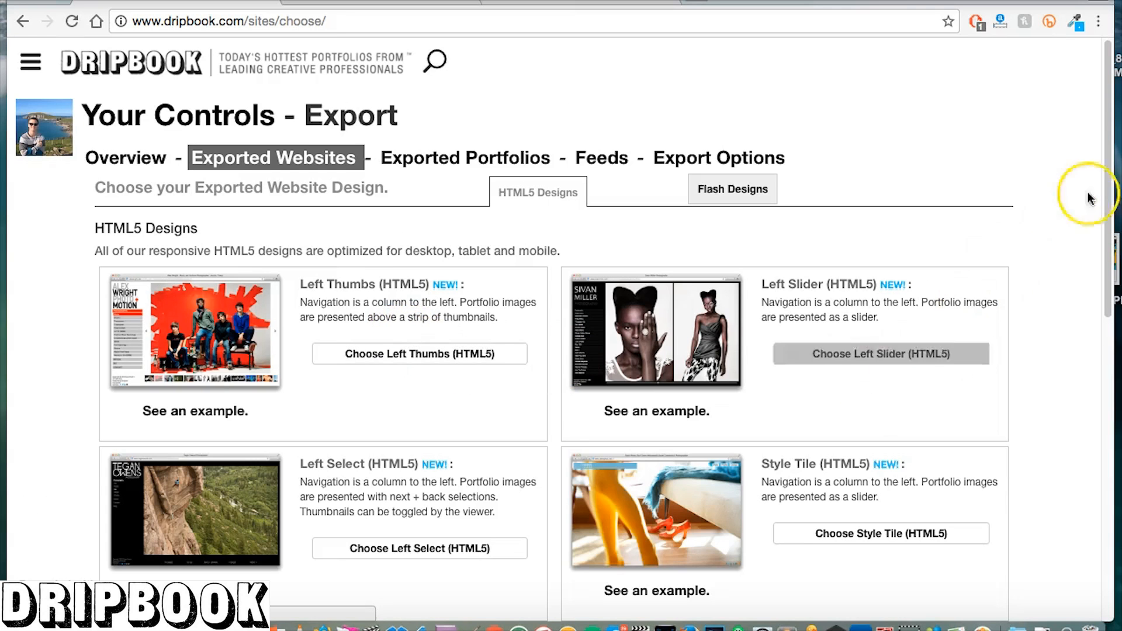
pyautogui.moveTo(1105, 168); pyautogui.dragTo(1104, 260)
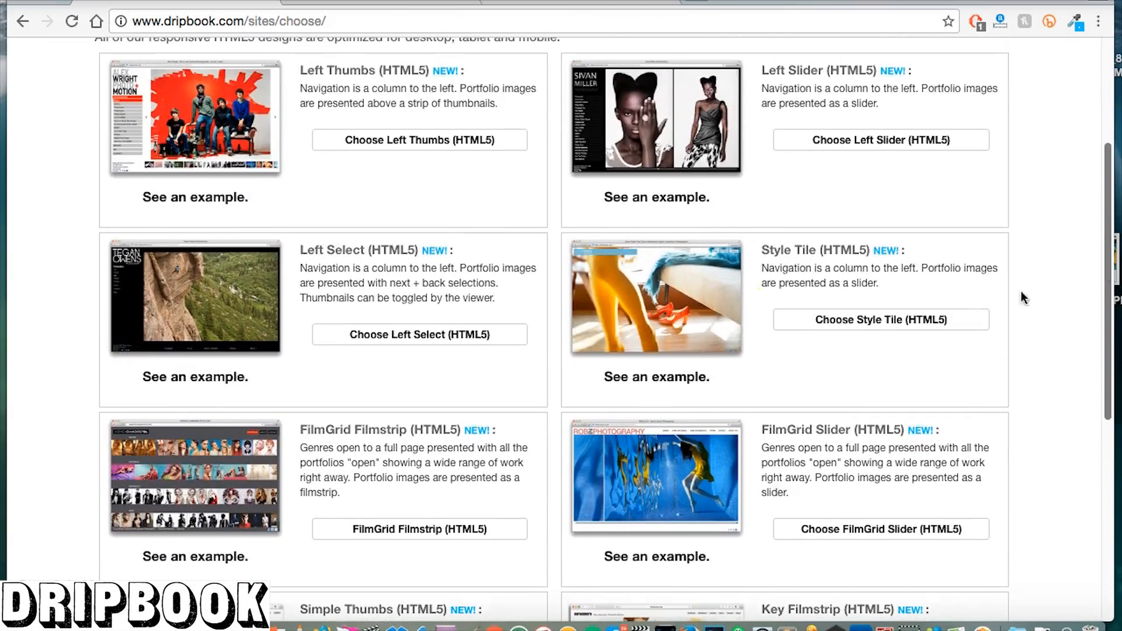
pyautogui.click(460, 146)
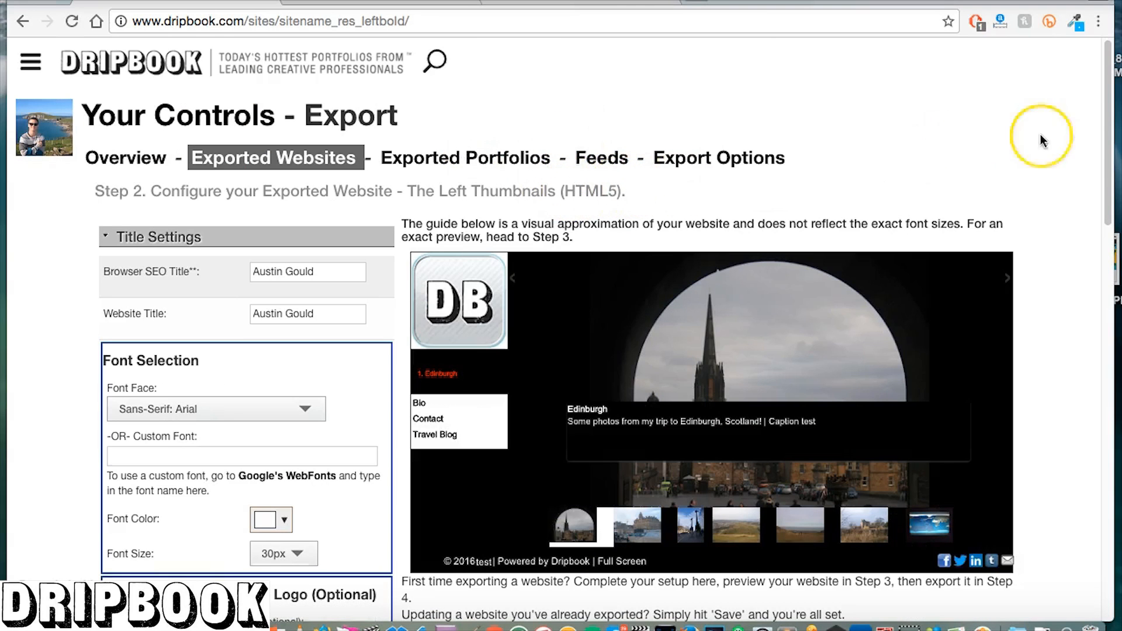
# Review the title settings and the size requirements for the custom square and rectangular logos.
pyautogui.moveTo(1103, 119); pyautogui.dragTo(1103, 142)
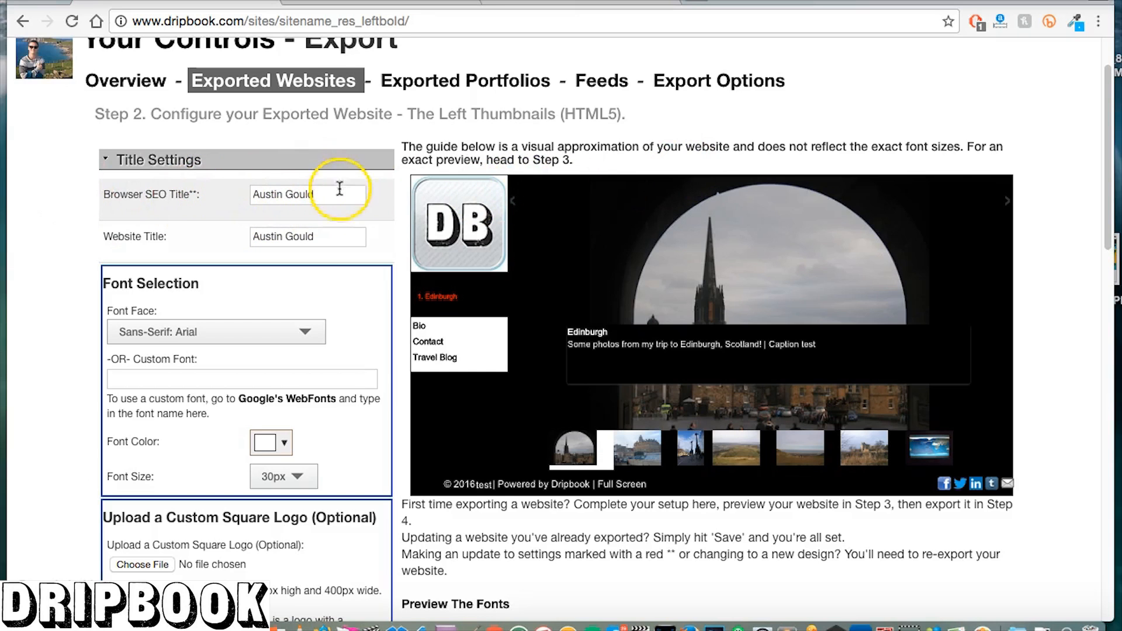
pyautogui.moveTo(1105, 123); pyautogui.dragTo(1105, 241)
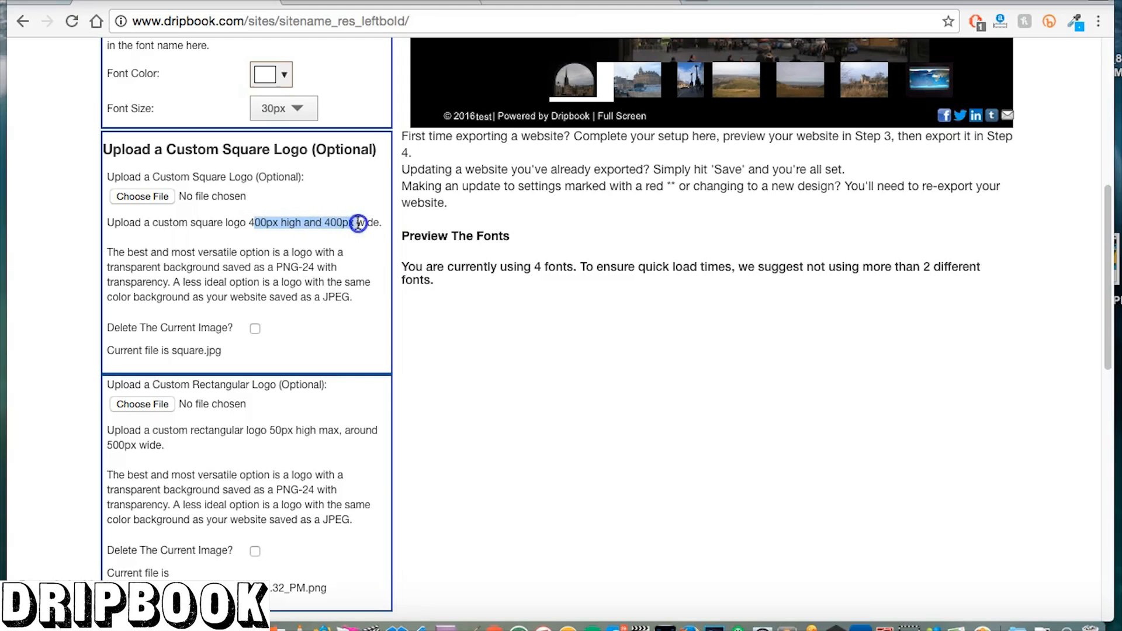
pyautogui.moveTo(242, 430); pyautogui.dragTo(265, 449)
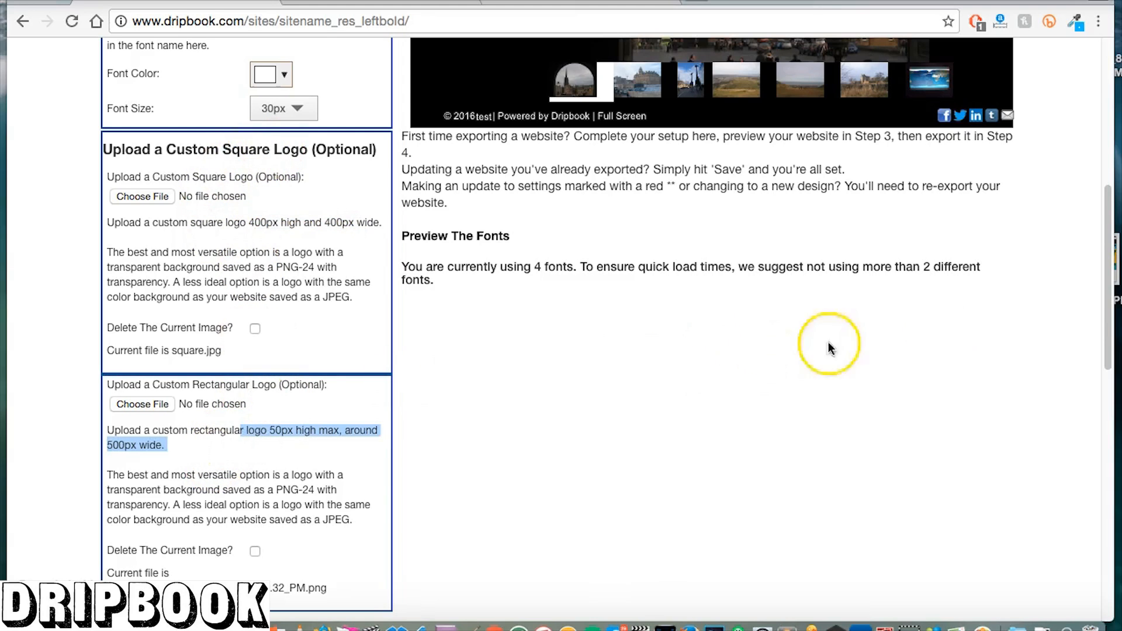
# Expand the Basic Settings section and review its color, copyright line, caption and first-portfolio options.
pyautogui.moveTo(1104, 257); pyautogui.dragTo(1091, 377)
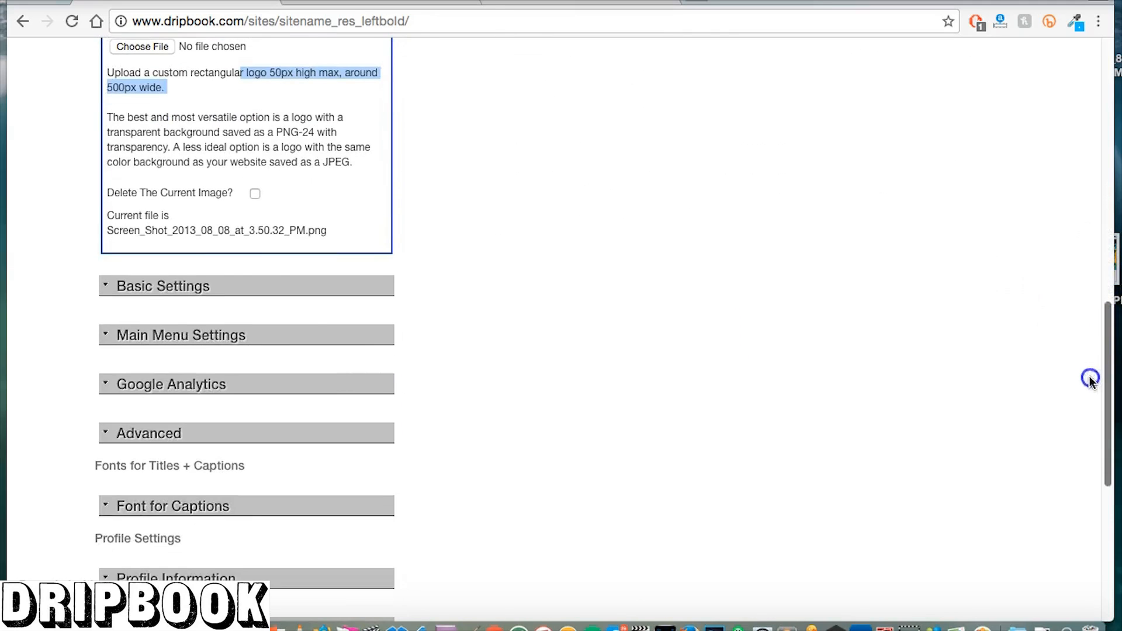
pyautogui.scroll(-7, 216, 285)
pyautogui.moveTo(1105, 354); pyautogui.dragTo(1101, 162)
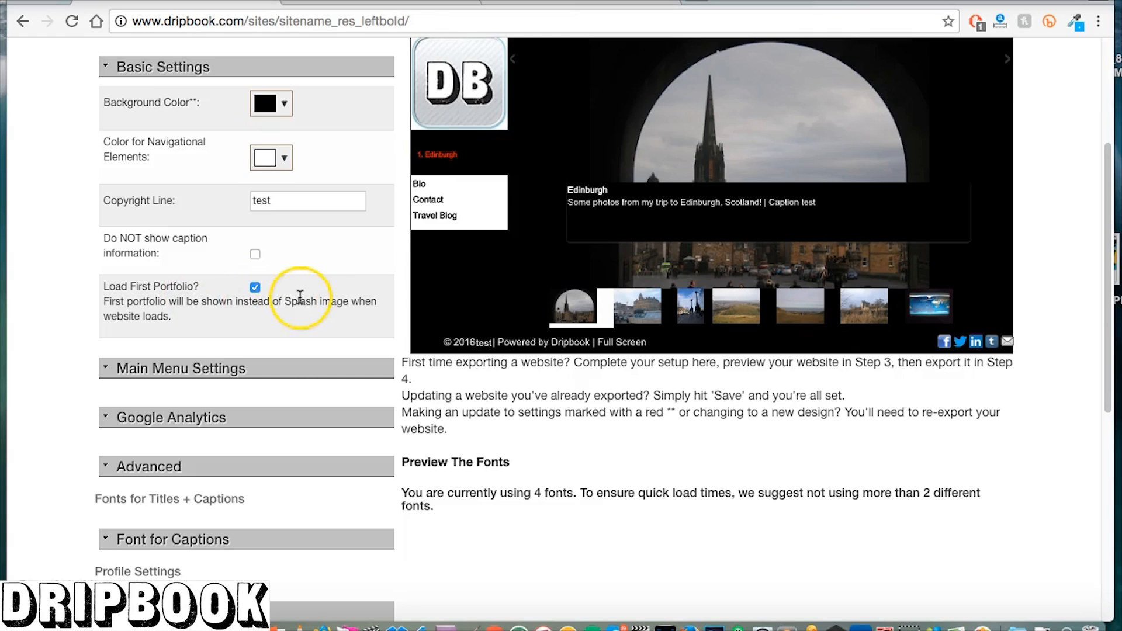
# Expand the Main Menu Settings and review the menu names, colors, font selection and additional menu link.
pyautogui.click(257, 370)
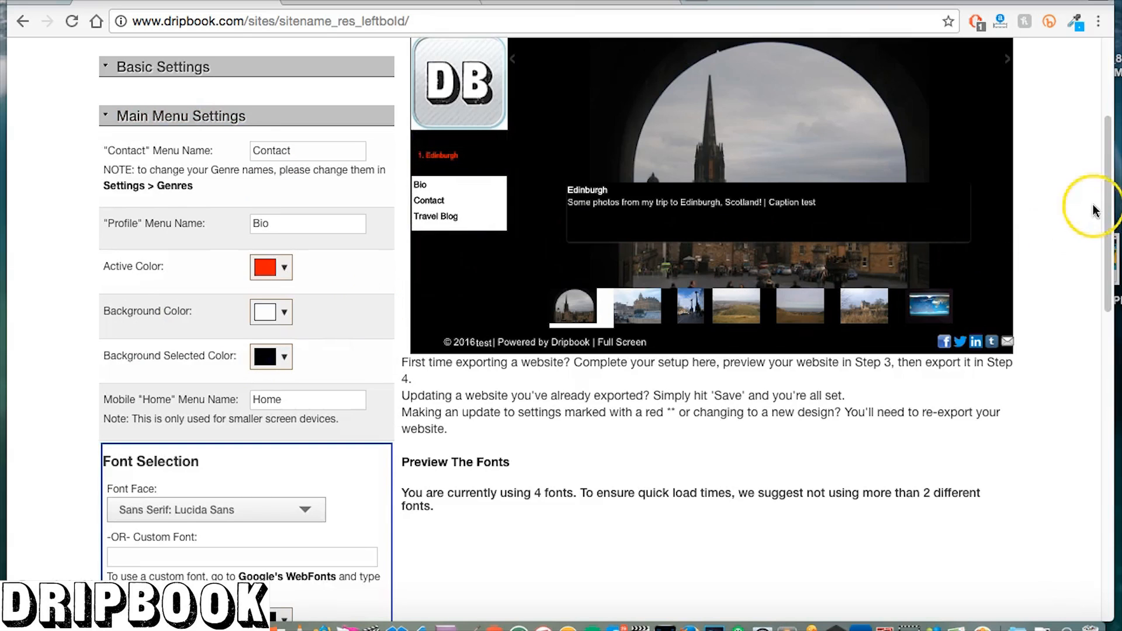
pyautogui.moveTo(1107, 184); pyautogui.dragTo(1079, 315)
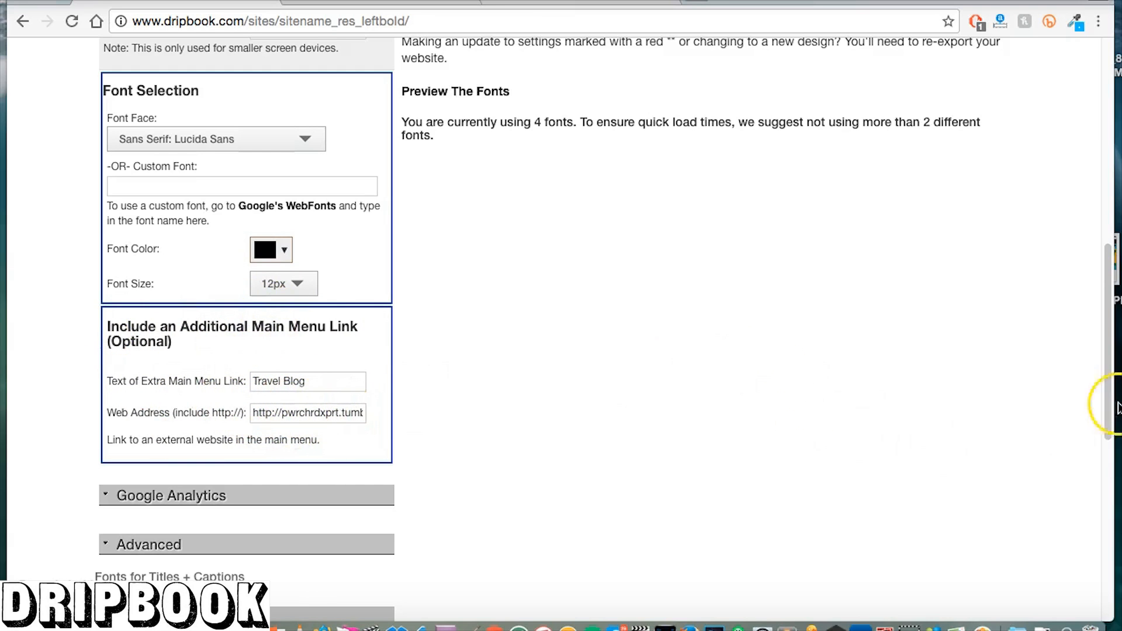
pyautogui.moveTo(1103, 388); pyautogui.dragTo(1103, 415)
pyautogui.scroll(-8, 152, 421)
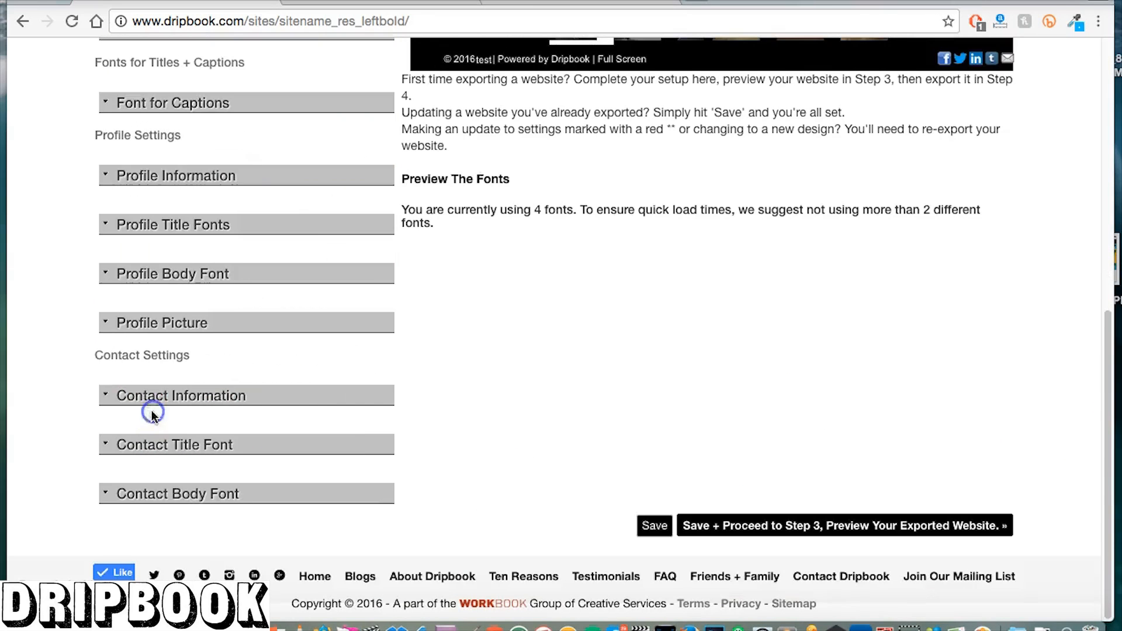
# Review the Google Analytics tracker code field and the Advanced section's extra CSS and header element fields.
pyautogui.moveTo(1107, 325); pyautogui.dragTo(1106, 159)
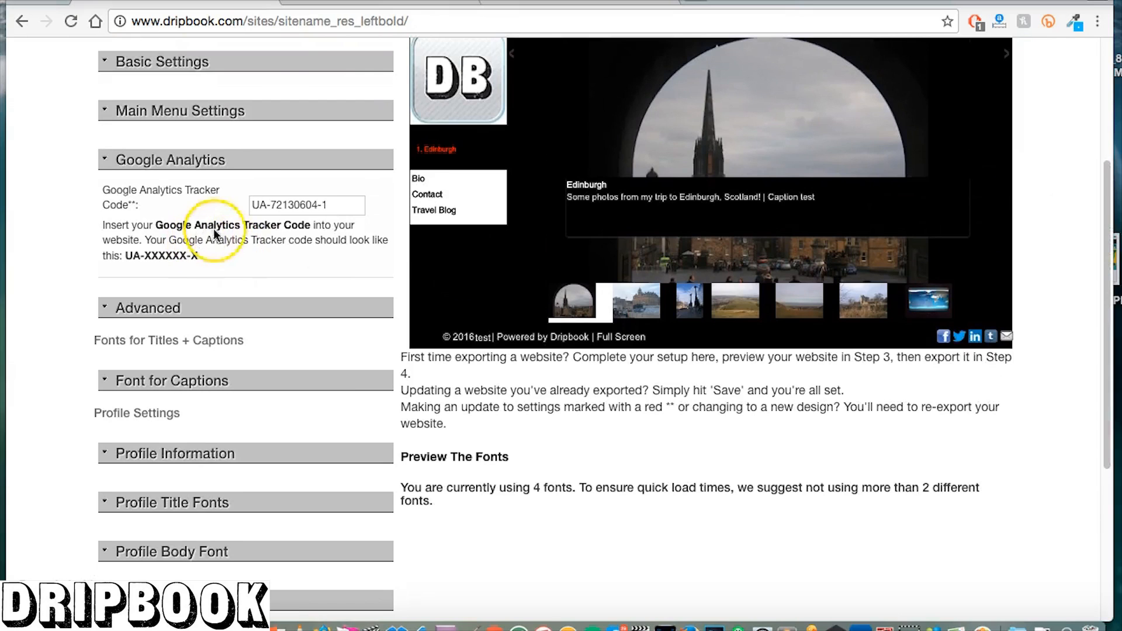
pyautogui.moveTo(252, 204); pyautogui.dragTo(335, 206)
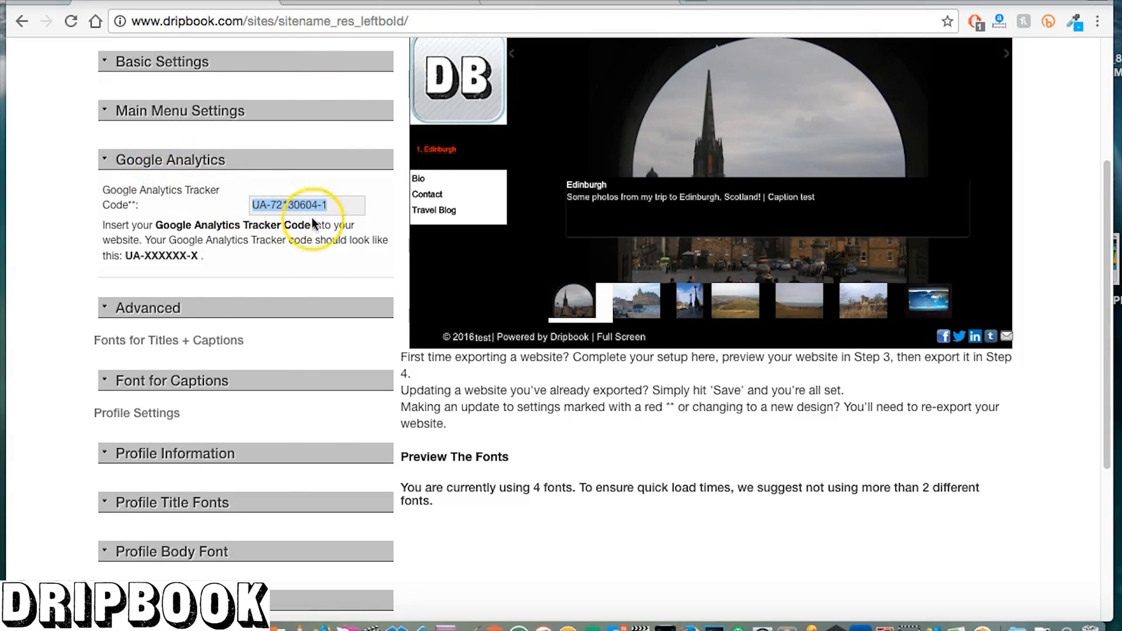
pyautogui.click(141, 318)
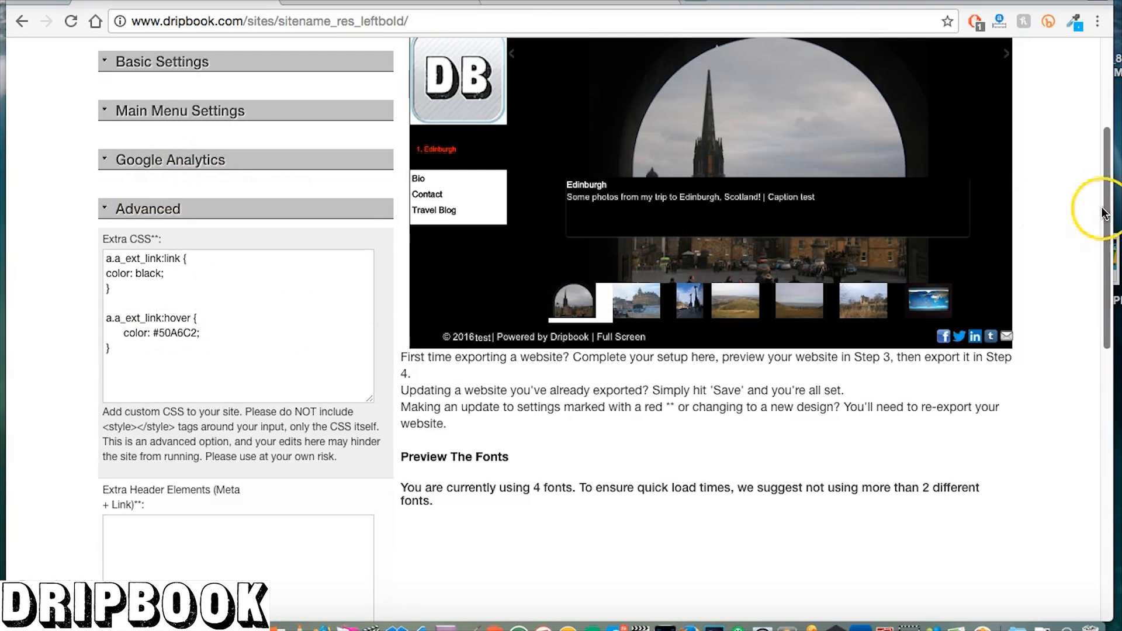
pyautogui.moveTo(1103, 210); pyautogui.dragTo(1052, 380)
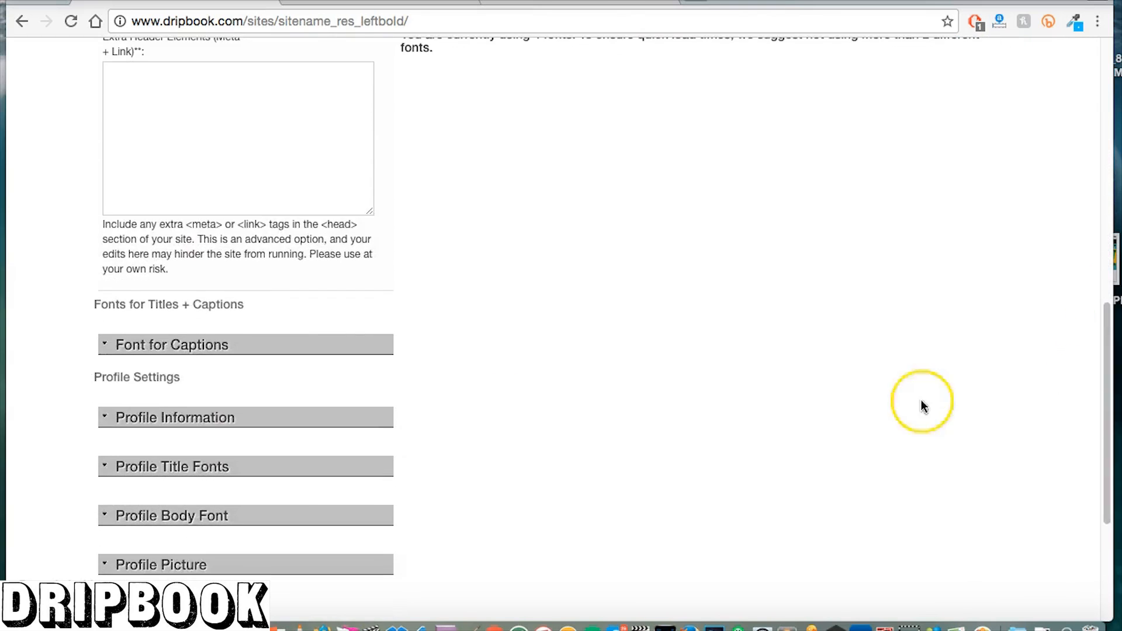
# Review the caption font settings and the titles and content fields in the Profile Information section.
pyautogui.click(130, 346)
pyautogui.moveTo(1102, 376); pyautogui.dragTo(1109, 240)
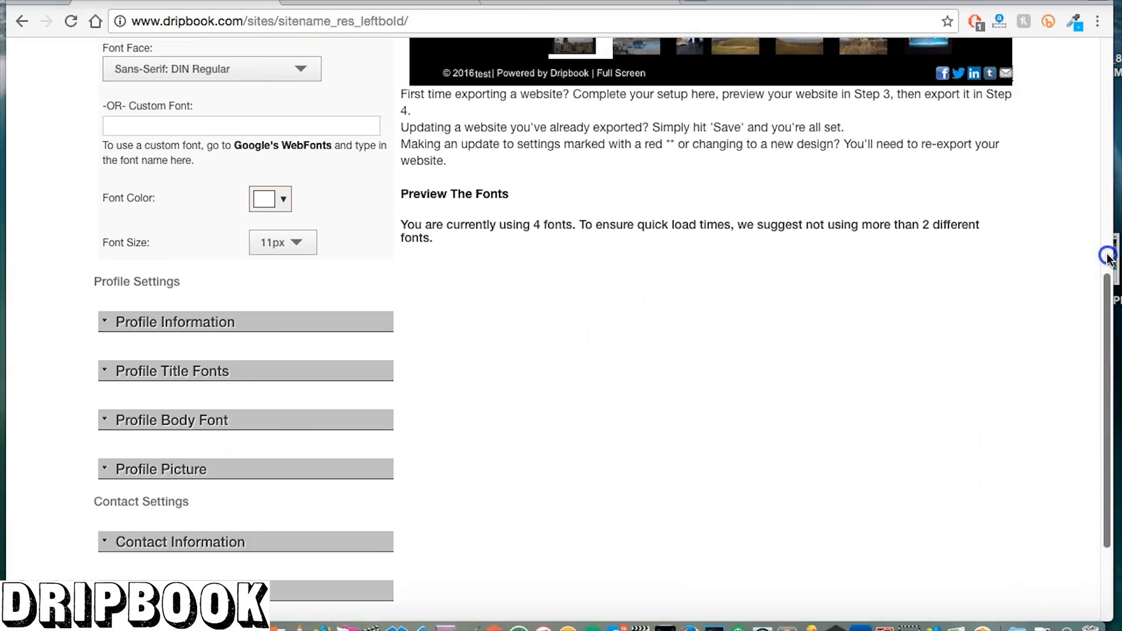
pyautogui.moveTo(1103, 299); pyautogui.dragTo(1103, 300)
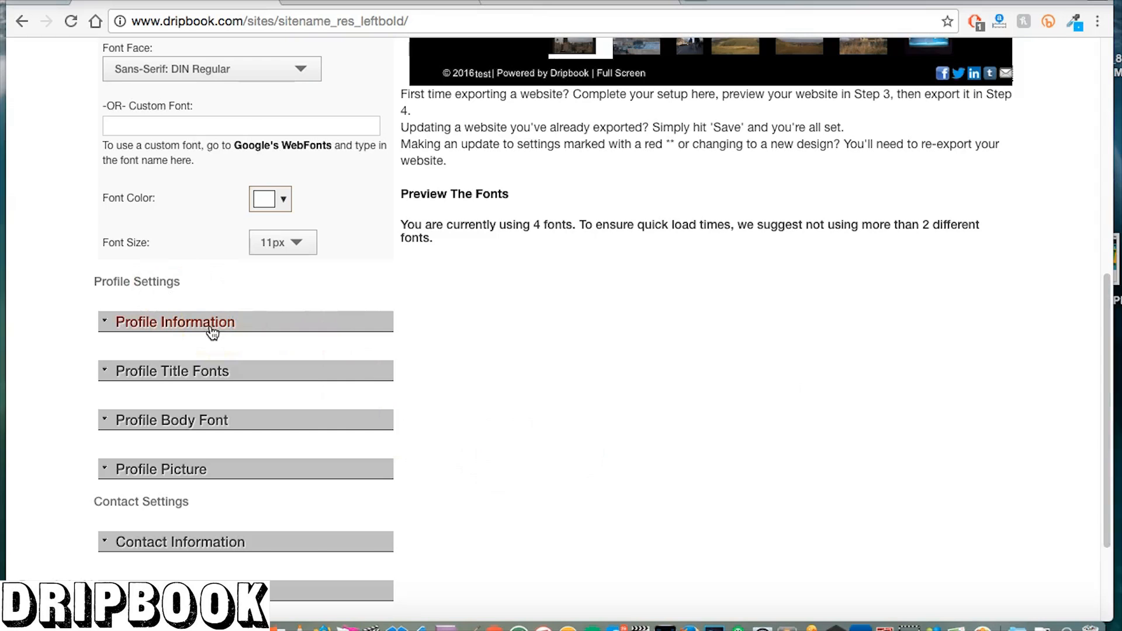
pyautogui.click(211, 331)
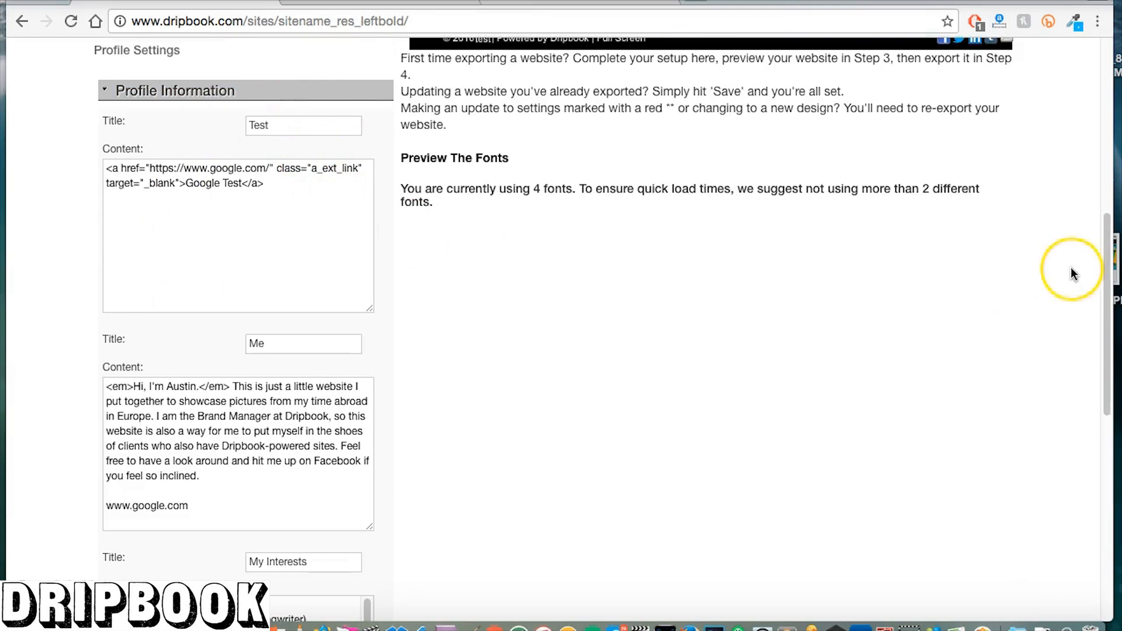
pyautogui.moveTo(1103, 240); pyautogui.dragTo(889, 426)
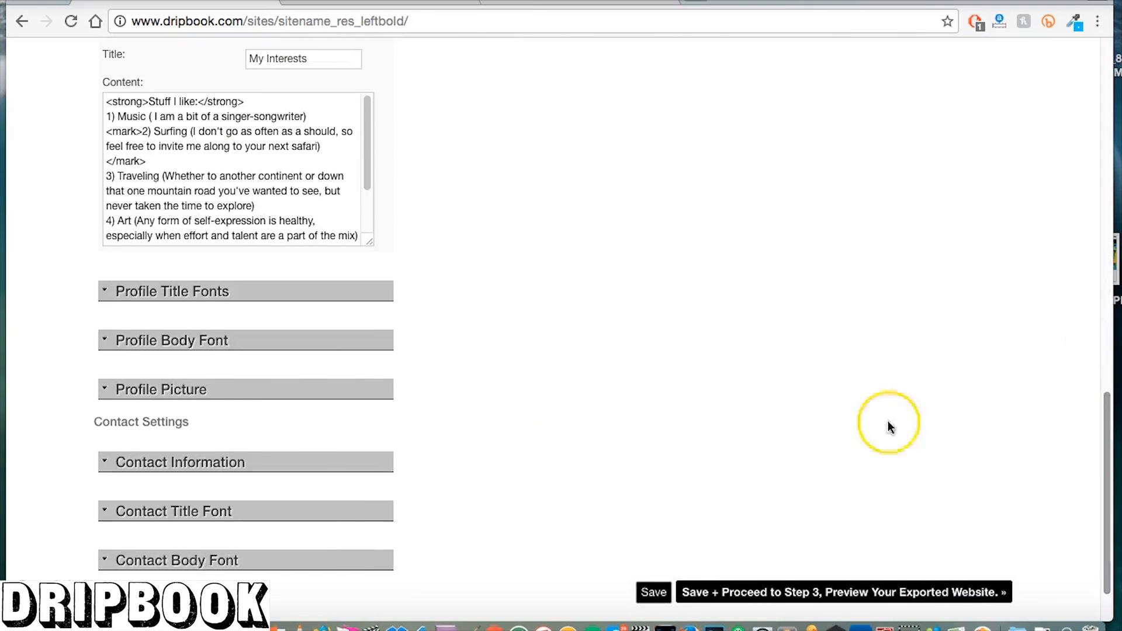
# Review the Profile Picture upload fields and the Contact Information section through to its additional contact information.
pyautogui.click(225, 391)
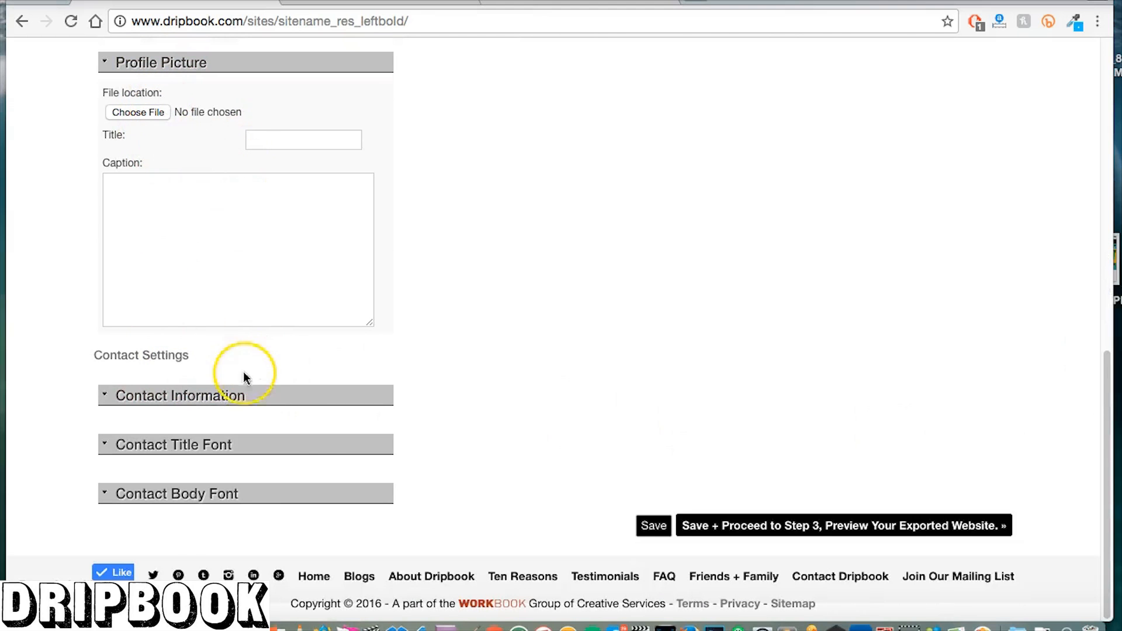
pyautogui.click(235, 396)
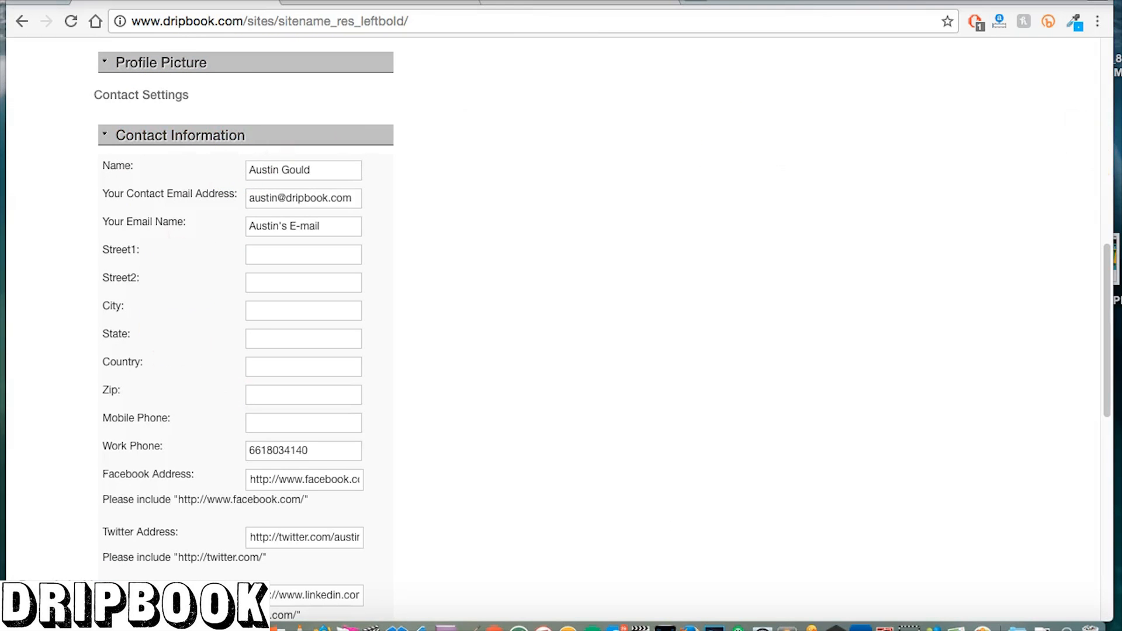
pyautogui.moveTo(1115, 291); pyautogui.dragTo(1103, 486)
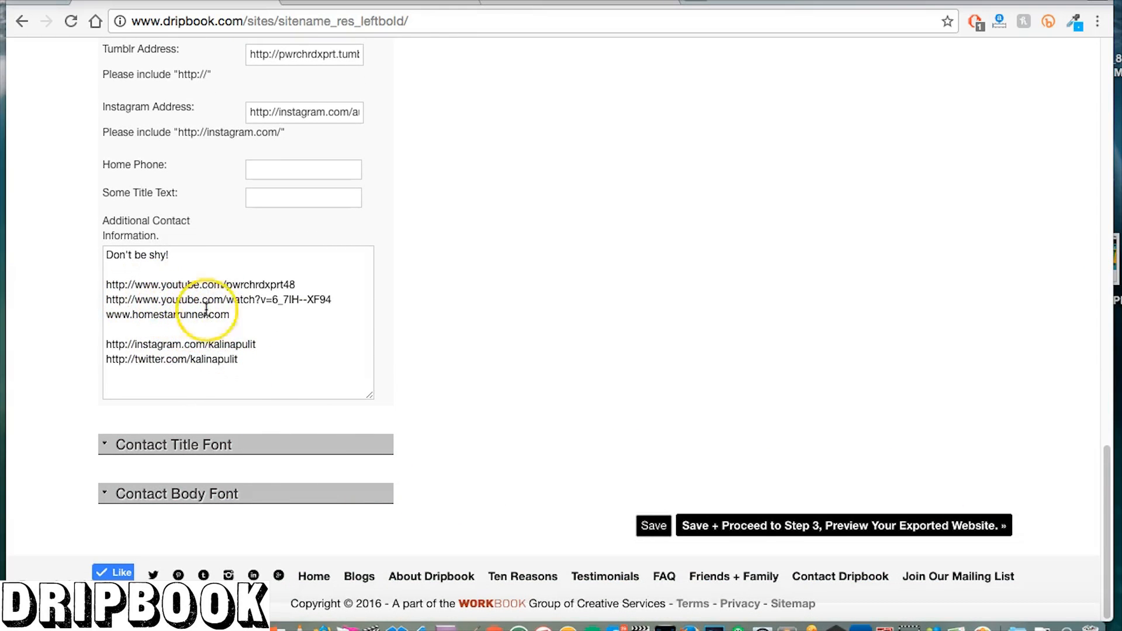
# Save the website configuration and open the Edinburgh photography portfolio in the Step 3 website preview.
pyautogui.click(745, 527)
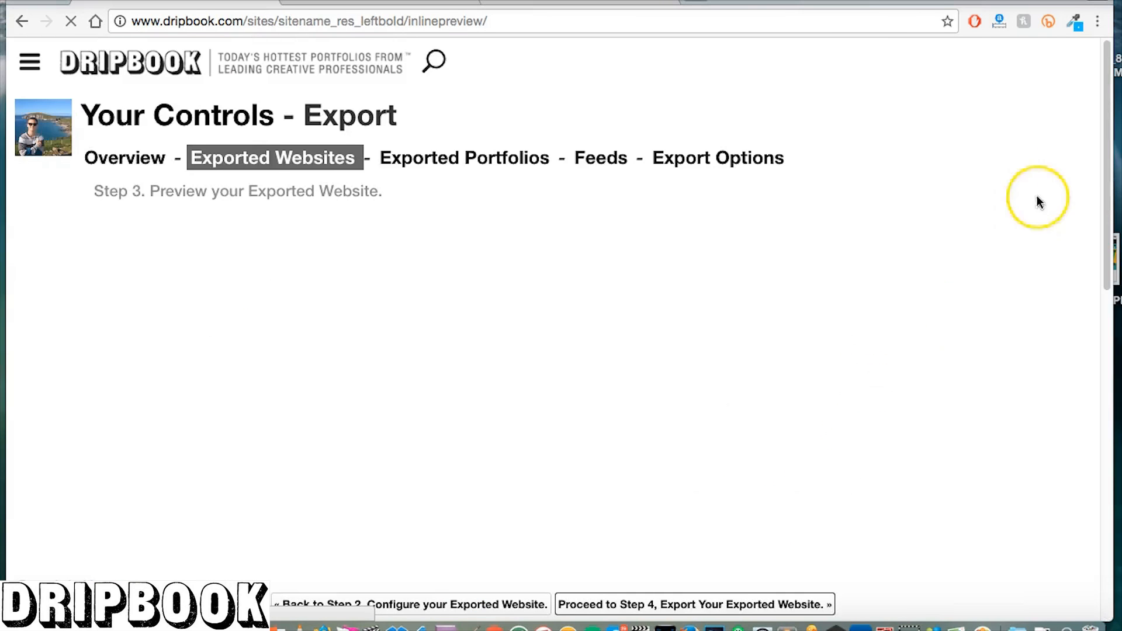
pyautogui.moveTo(1104, 92); pyautogui.dragTo(1105, 371)
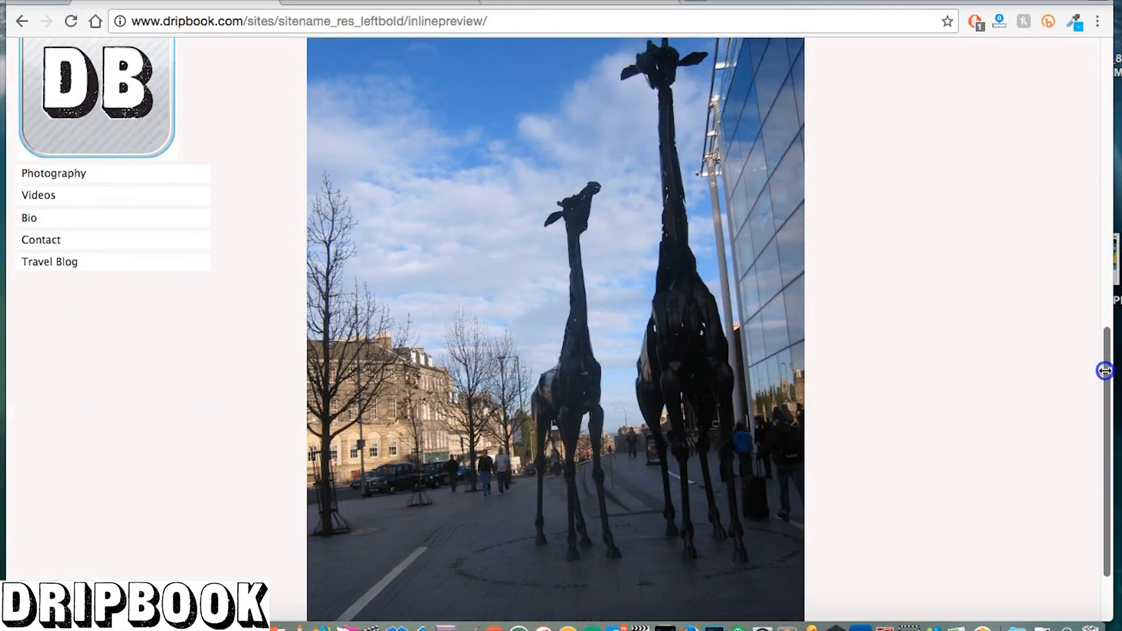
pyautogui.click(126, 179)
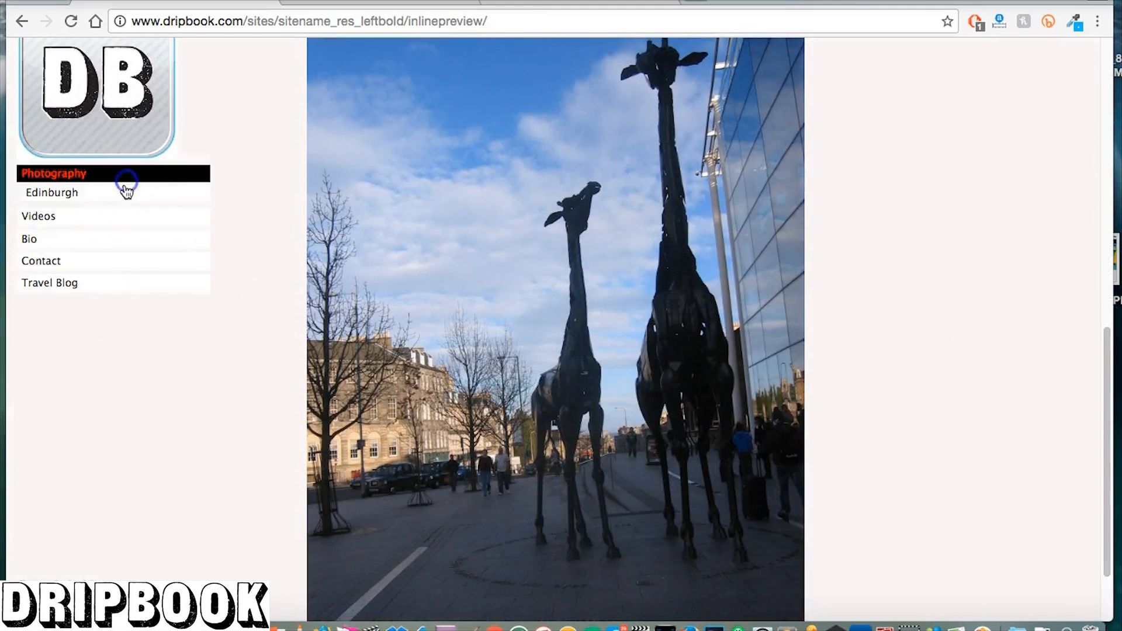
pyautogui.click(105, 191)
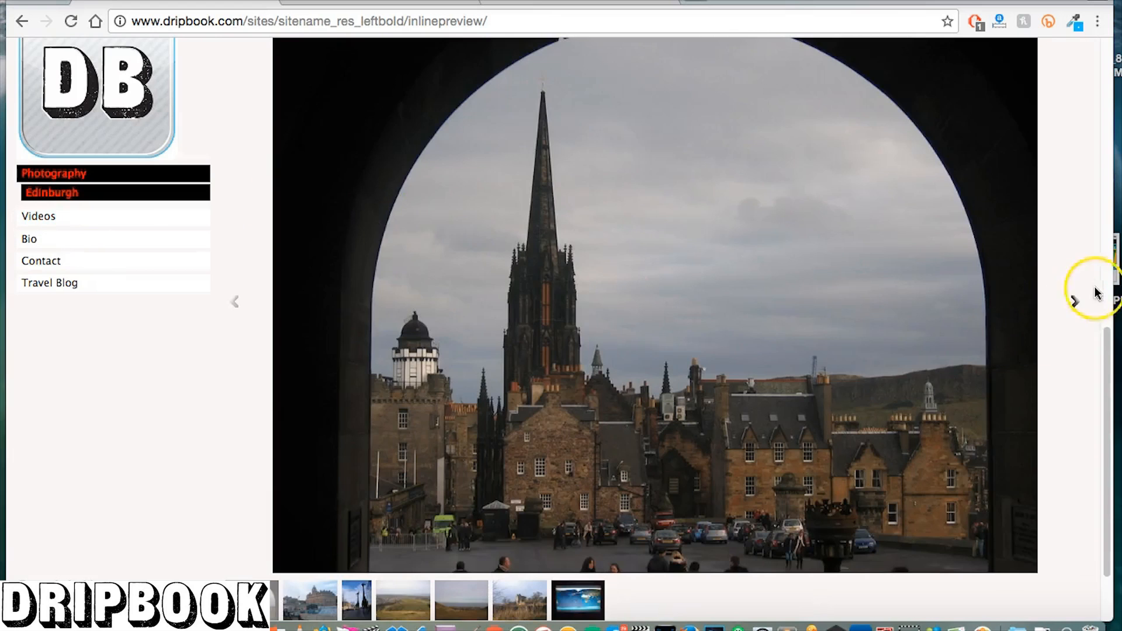
# Proceed from the website preview to Step 4, exporting the website.
pyautogui.moveTo(1107, 336); pyautogui.dragTo(939, 251)
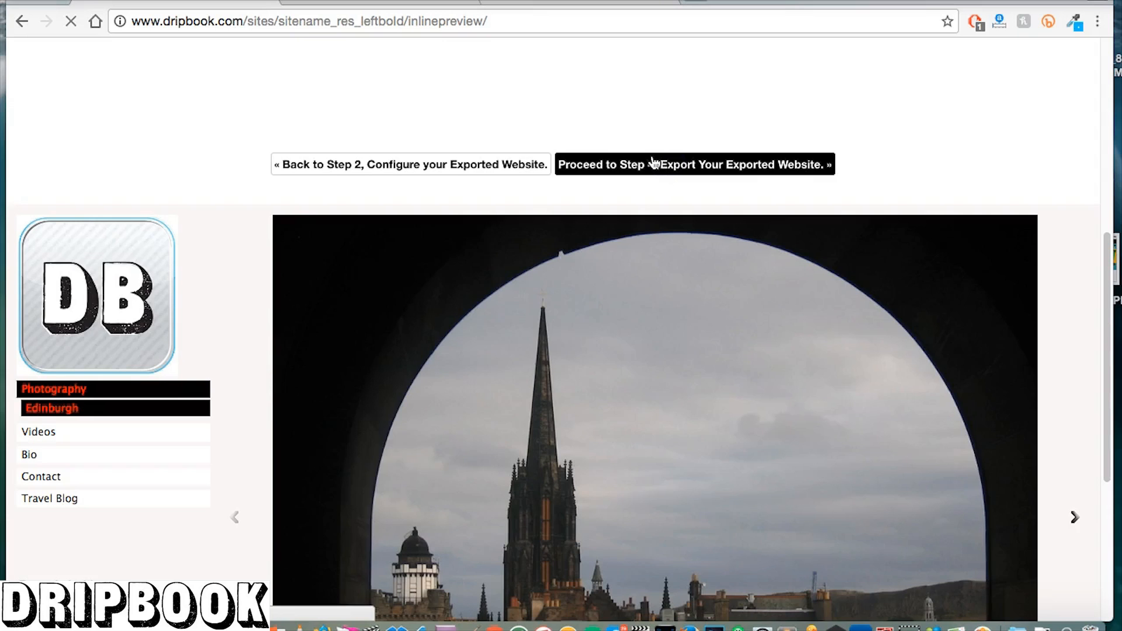
pyautogui.click(654, 163)
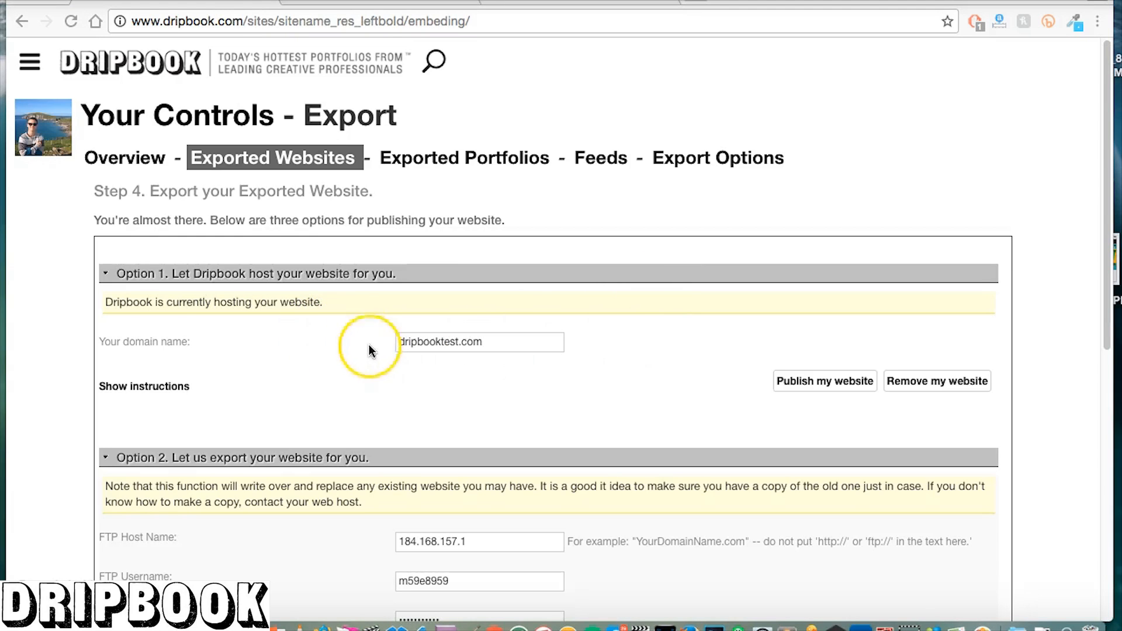
# Review the three publishing options for the exported website, including Dripbook hosting, FTP export and self-upload download.
pyautogui.click(1106, 213)
pyautogui.moveTo(1105, 213)
pyautogui.mouseDown()
pyautogui.moveTo(1102, 389)
pyautogui.moveTo(1102, 221)
pyautogui.mouseUp()
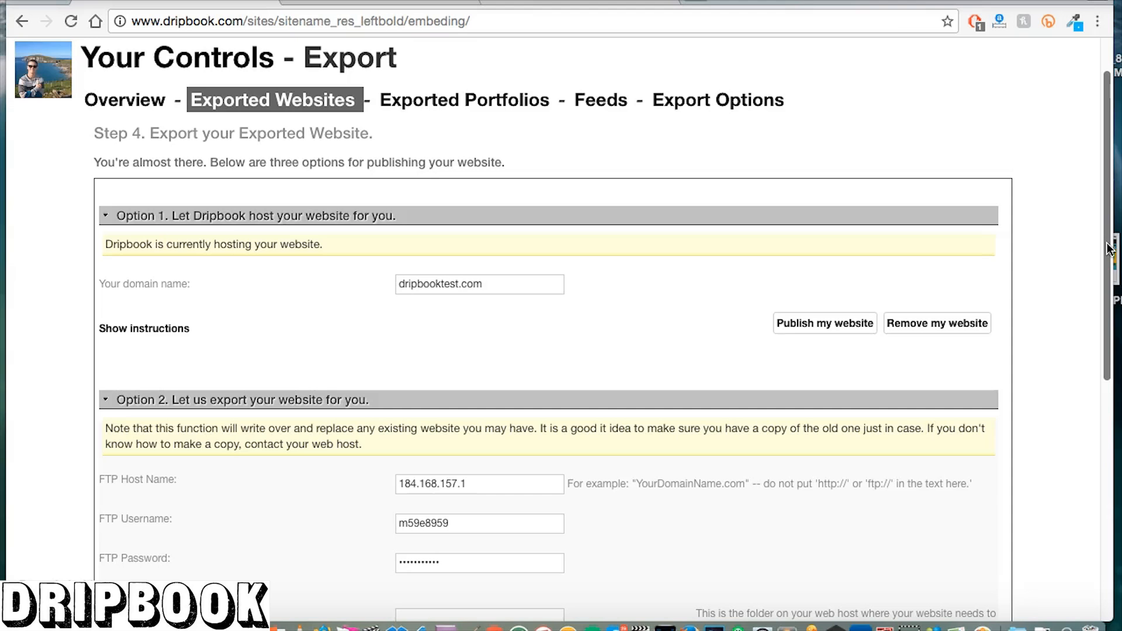
pyautogui.moveTo(1108, 252); pyautogui.dragTo(1095, 451)
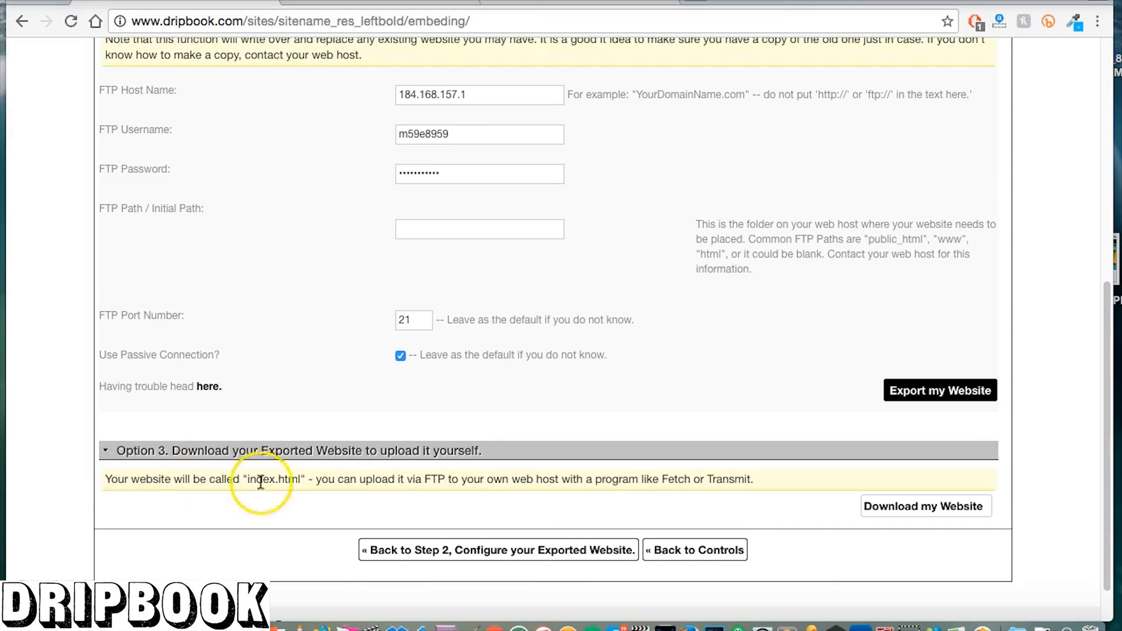
pyautogui.moveTo(1104, 450); pyautogui.dragTo(1098, 205)
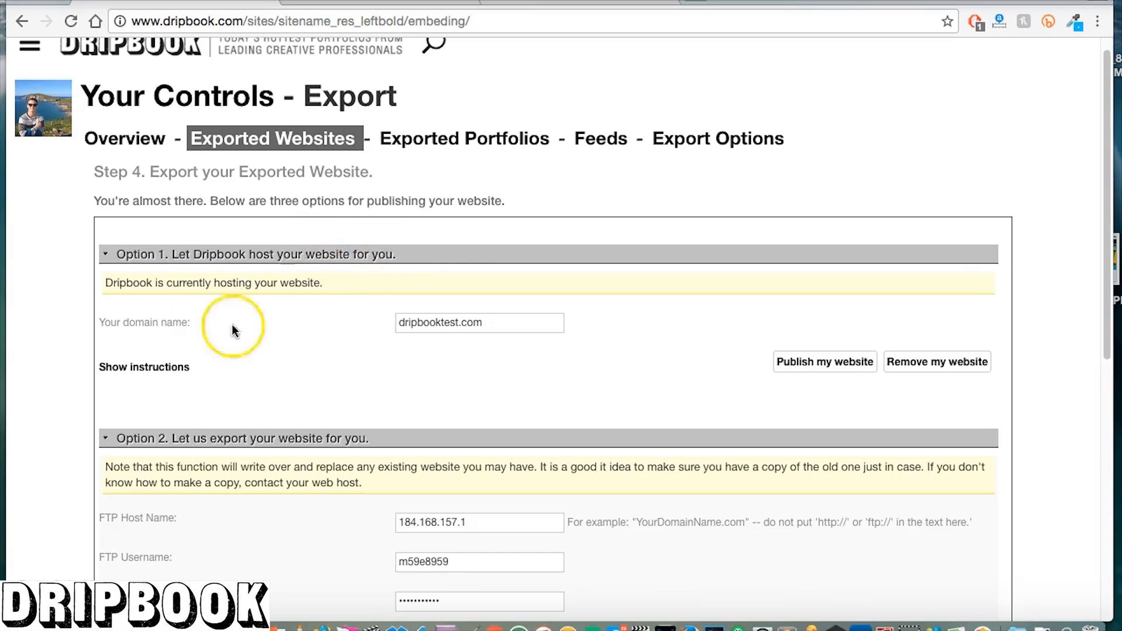
# Show the Dripbook hosting instructions under Option 1 and copy the server IP address 69.43.202.119.
pyautogui.click(156, 370)
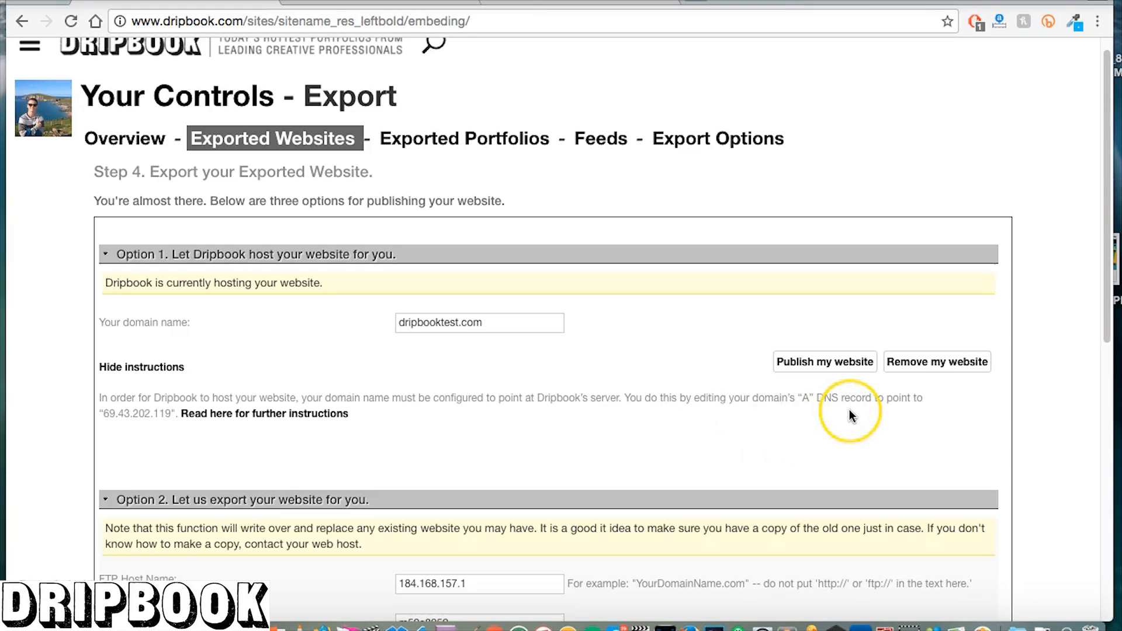
pyautogui.moveTo(103, 414); pyautogui.dragTo(177, 415)
pyautogui.press('super+c')
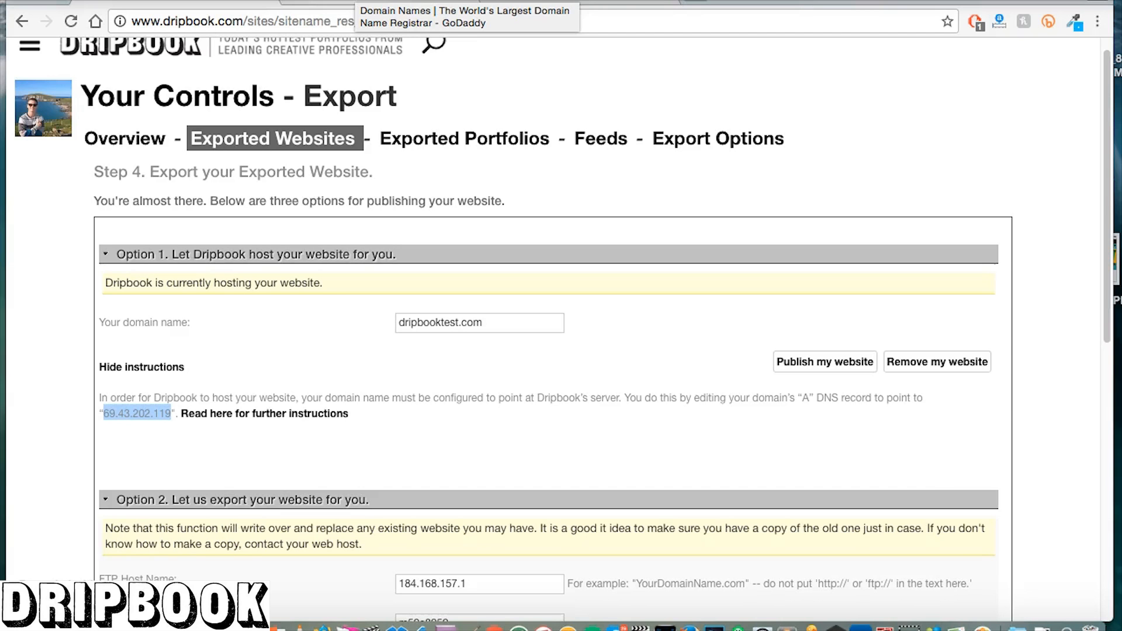
# Switch to GoDaddy and open the DNS zone file of the DRIPBOOKTEST.COM domain.
pyautogui.click(354, 2)
pyautogui.click(984, 56)
pyautogui.click(529, 306)
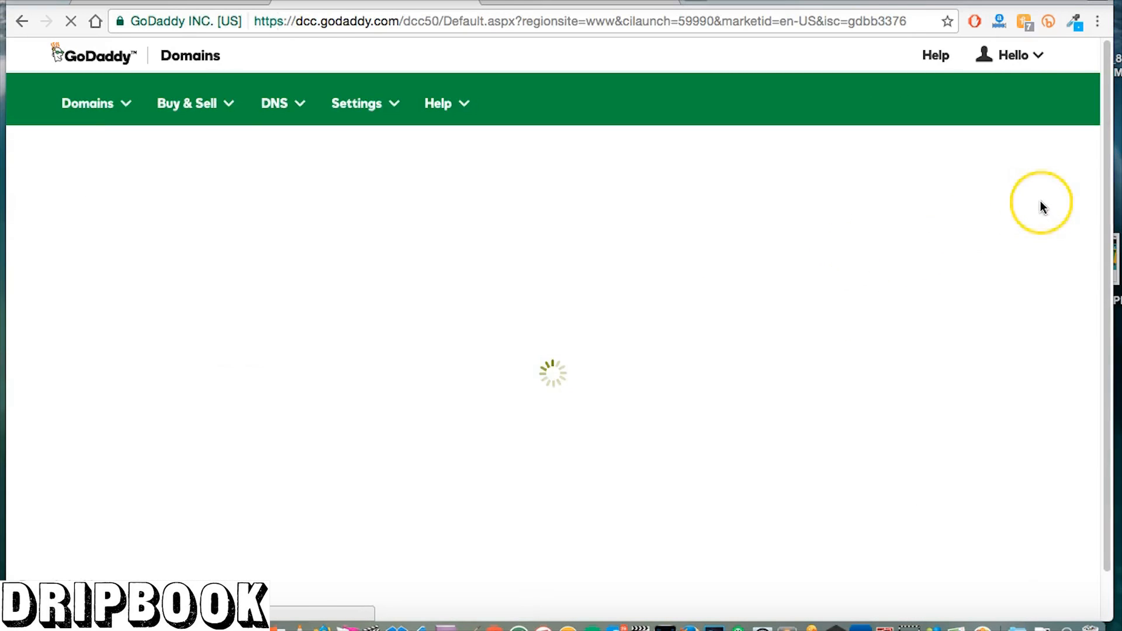
pyautogui.click(216, 373)
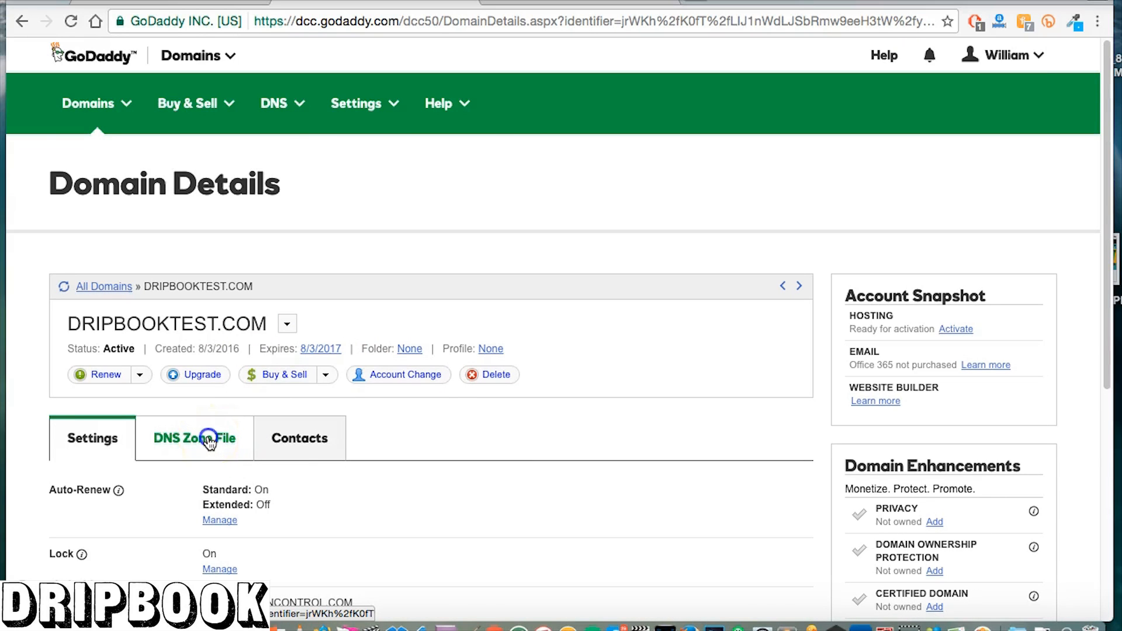
pyautogui.click(209, 439)
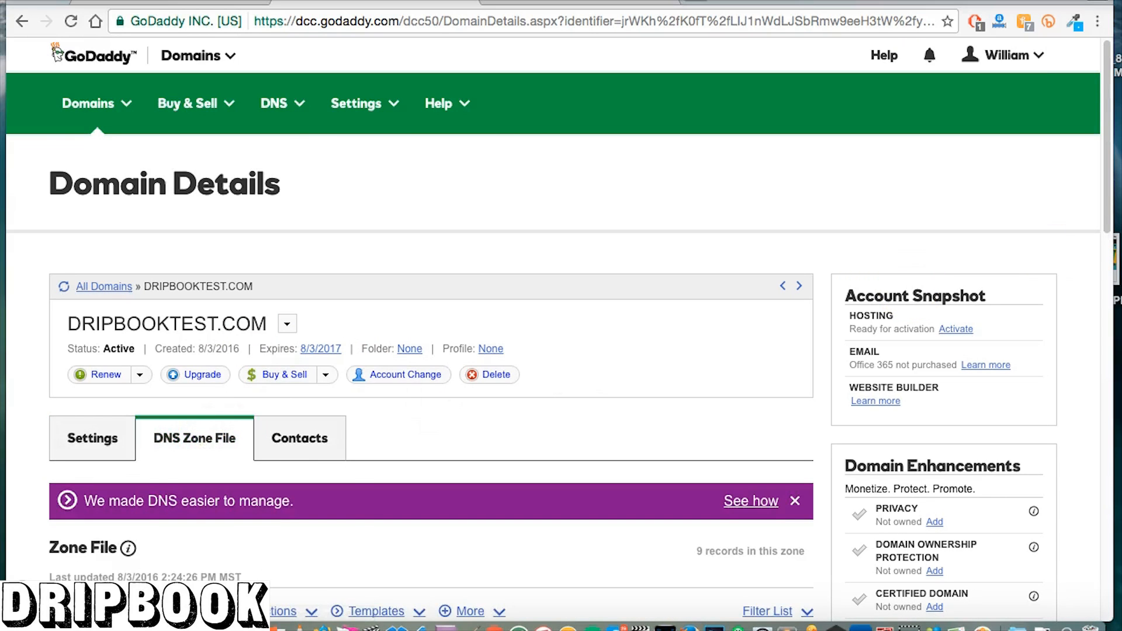
# Point the A (Host) record @ to 69.43.202.119 and save the zone file changes.
pyautogui.moveTo(1109, 145); pyautogui.dragTo(1108, 267)
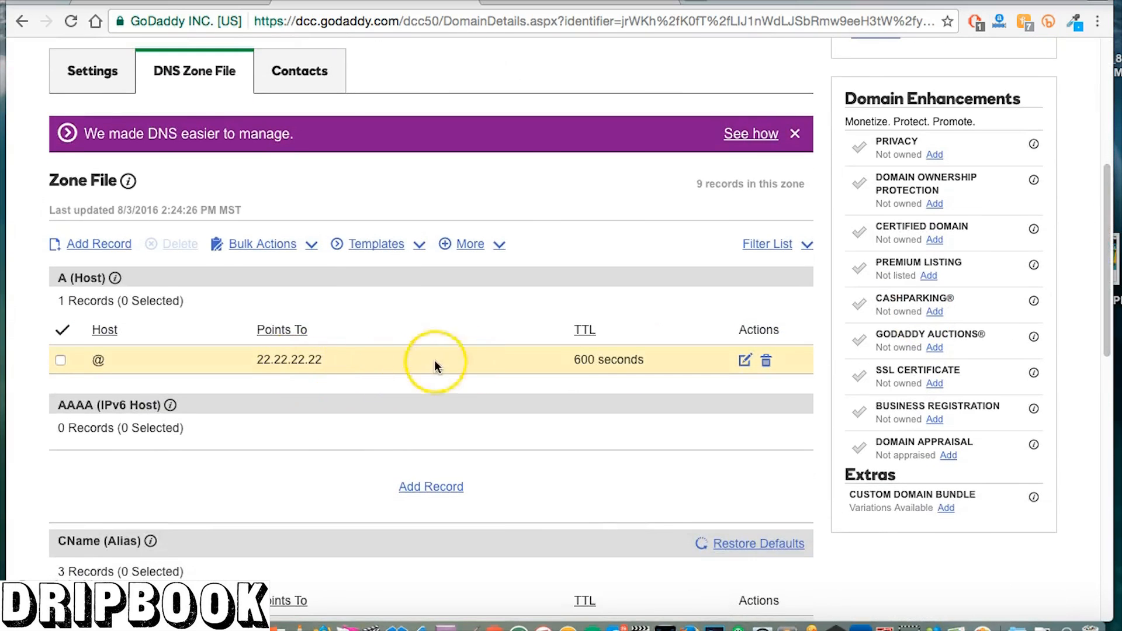
pyautogui.click(739, 356)
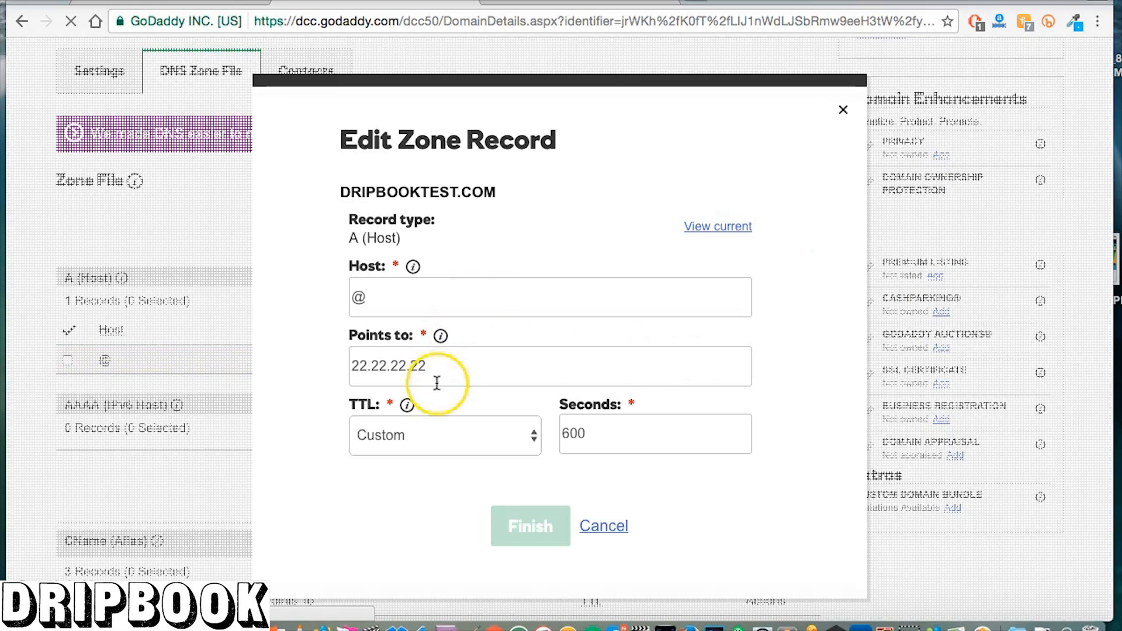
pyautogui.moveTo(428, 365); pyautogui.dragTo(337, 363)
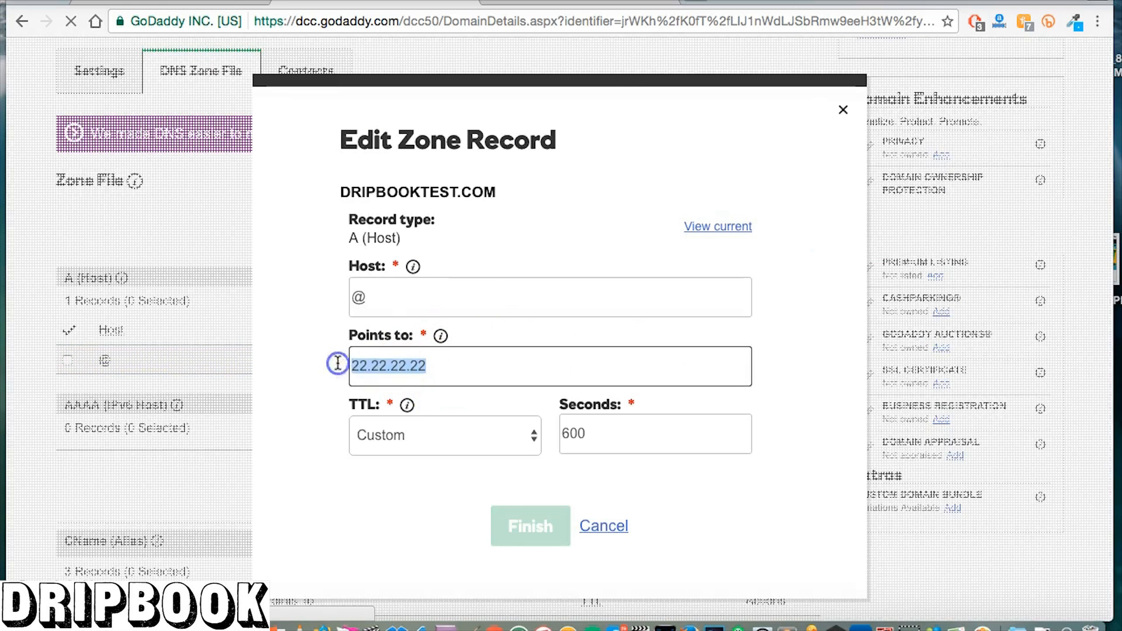
pyautogui.press('super+v')
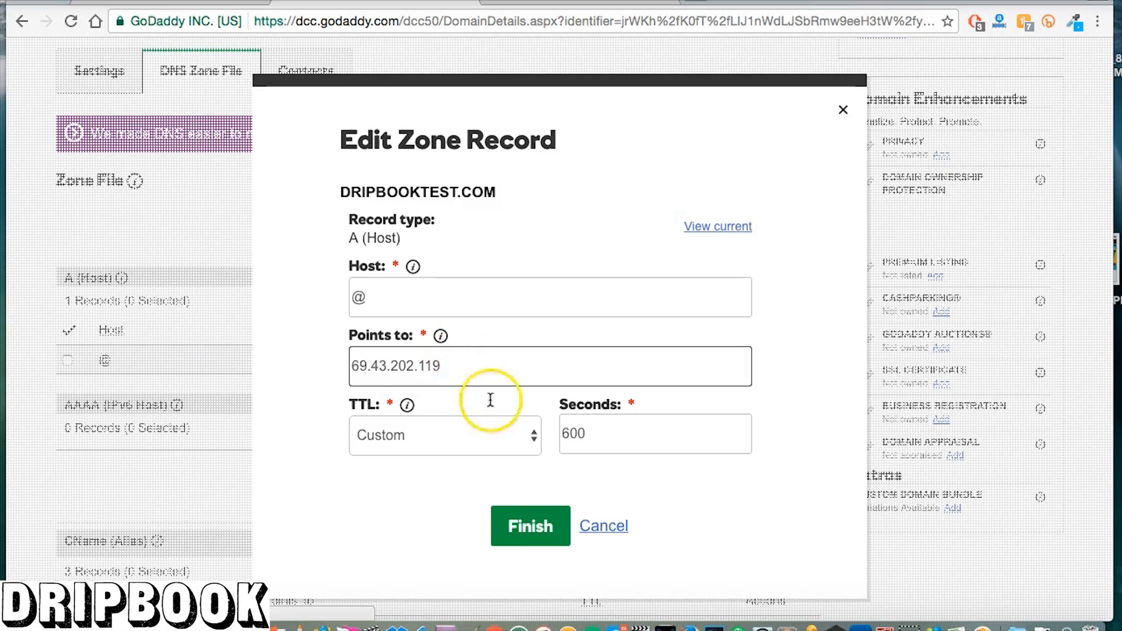
pyautogui.click(546, 526)
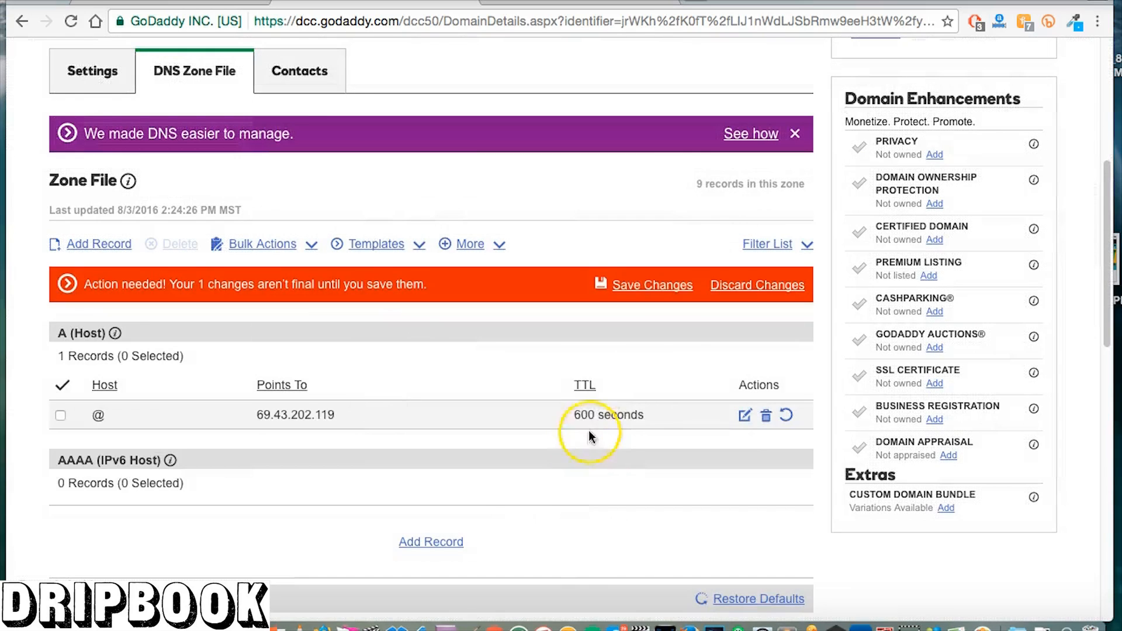
pyautogui.click(651, 285)
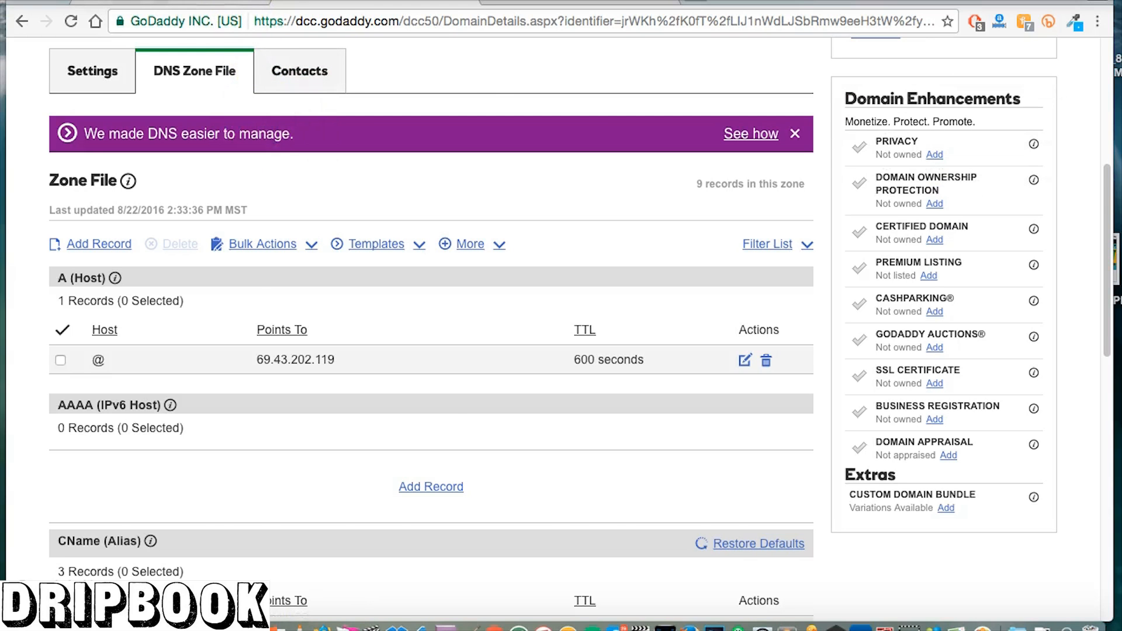
# Return to the Dripbook export page and publish the website to dripbooktest.com with Dripbook hosting.
pyautogui.click(199, 2)
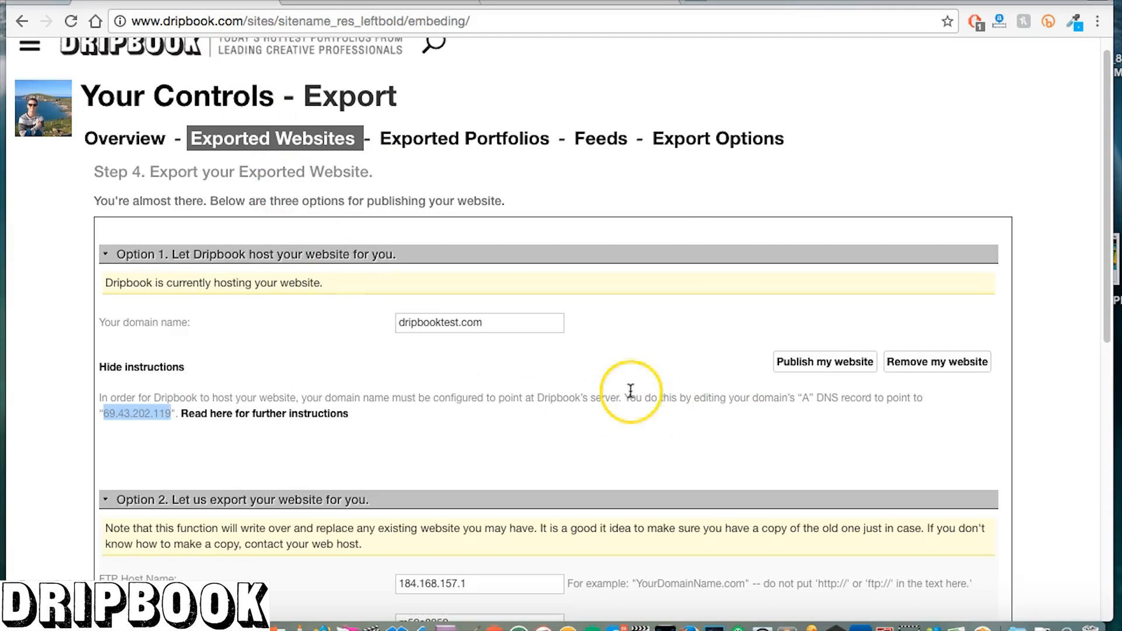
pyautogui.click(832, 363)
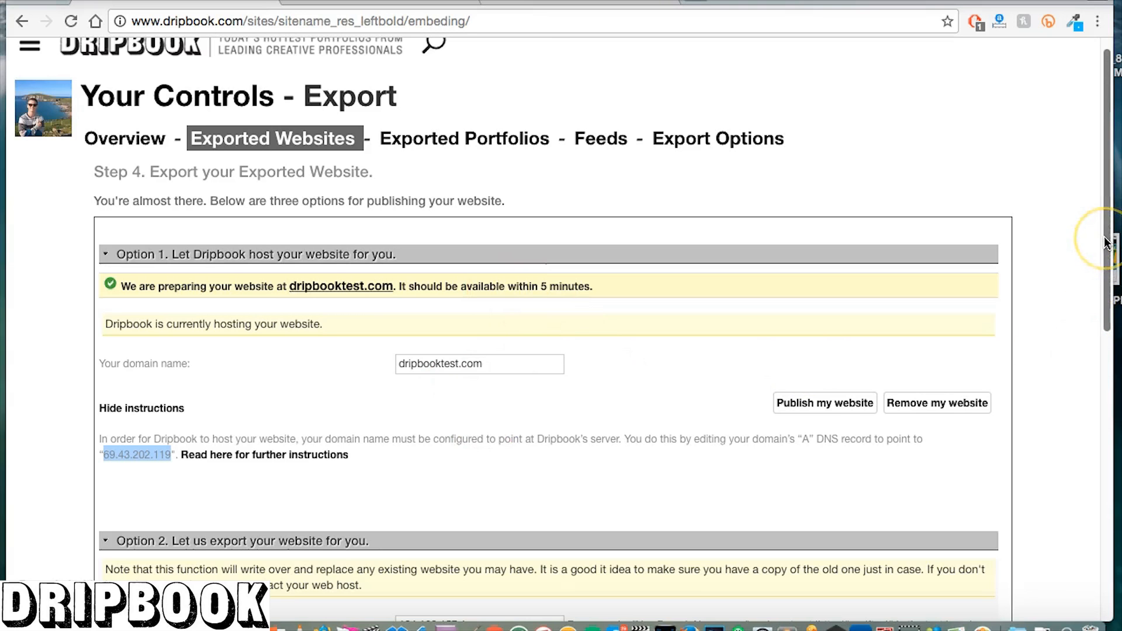
# Review the Option 2 FTP export fields, including host name, username, password, path and port number.
pyautogui.moveTo(1105, 239); pyautogui.dragTo(1109, 384)
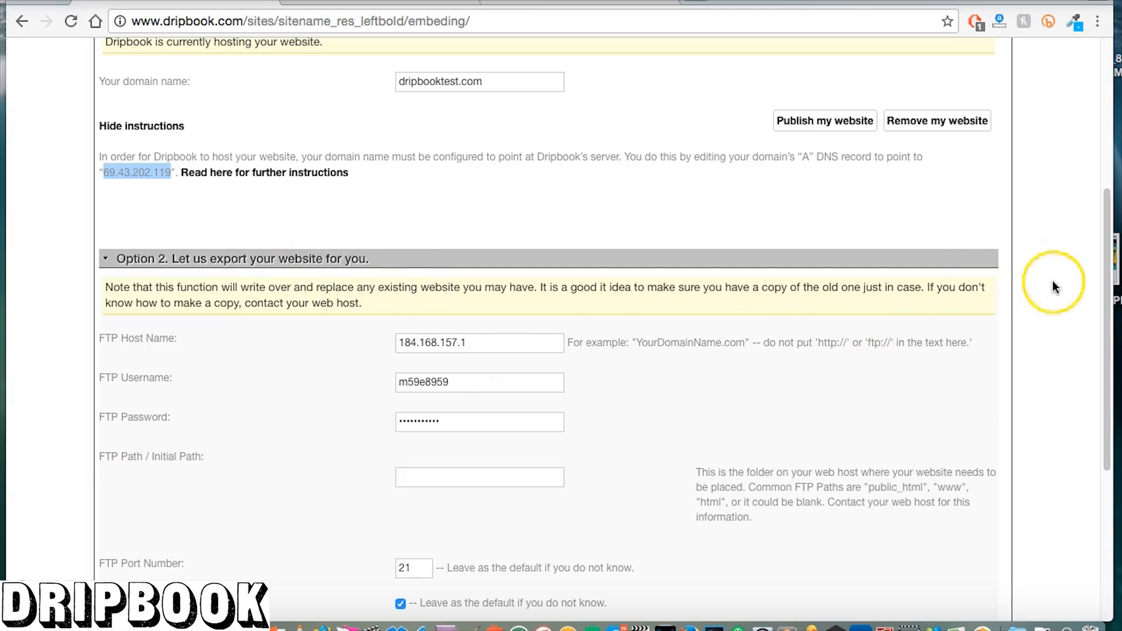
pyautogui.moveTo(1113, 261); pyautogui.dragTo(1111, 300)
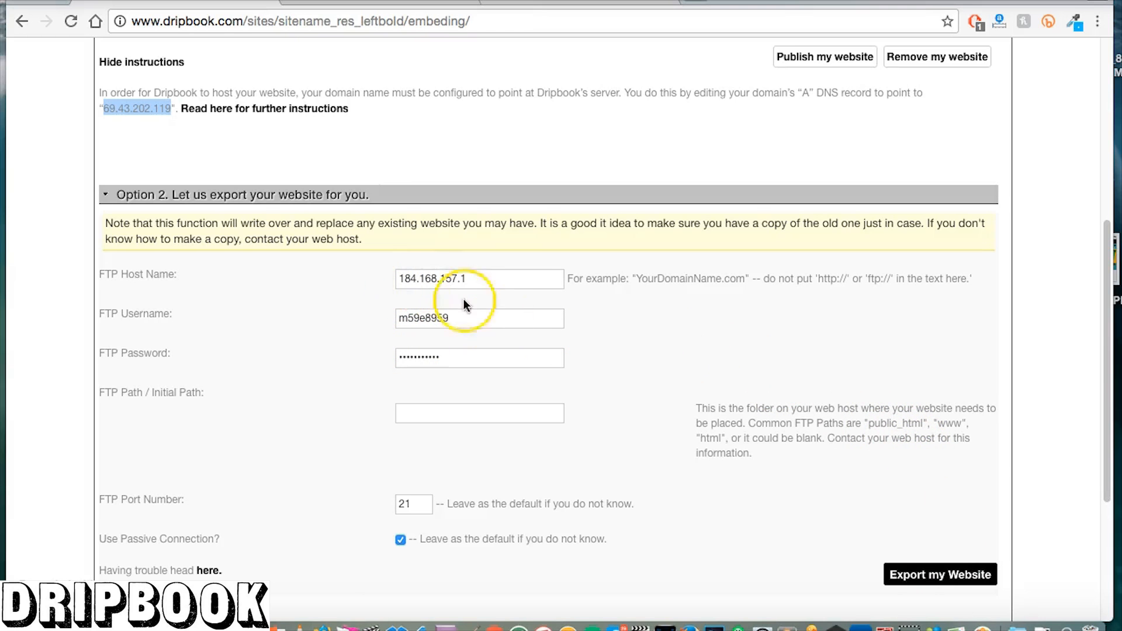
pyautogui.moveTo(1107, 263); pyautogui.dragTo(1062, 78)
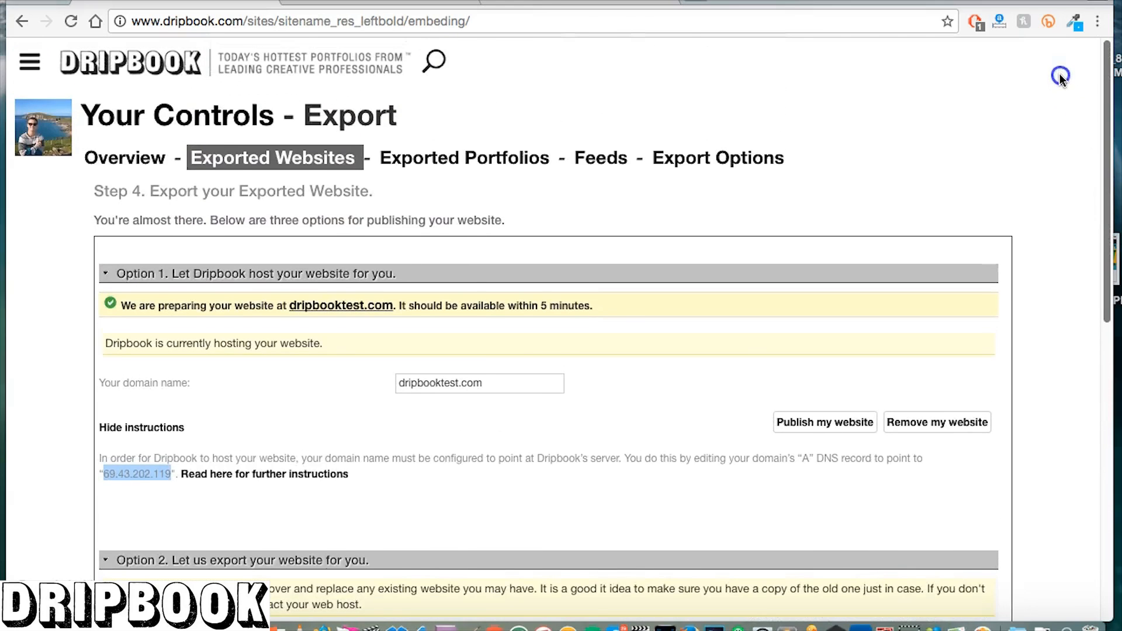
pyautogui.moveTo(554, 1); pyautogui.dragTo(554, 0)
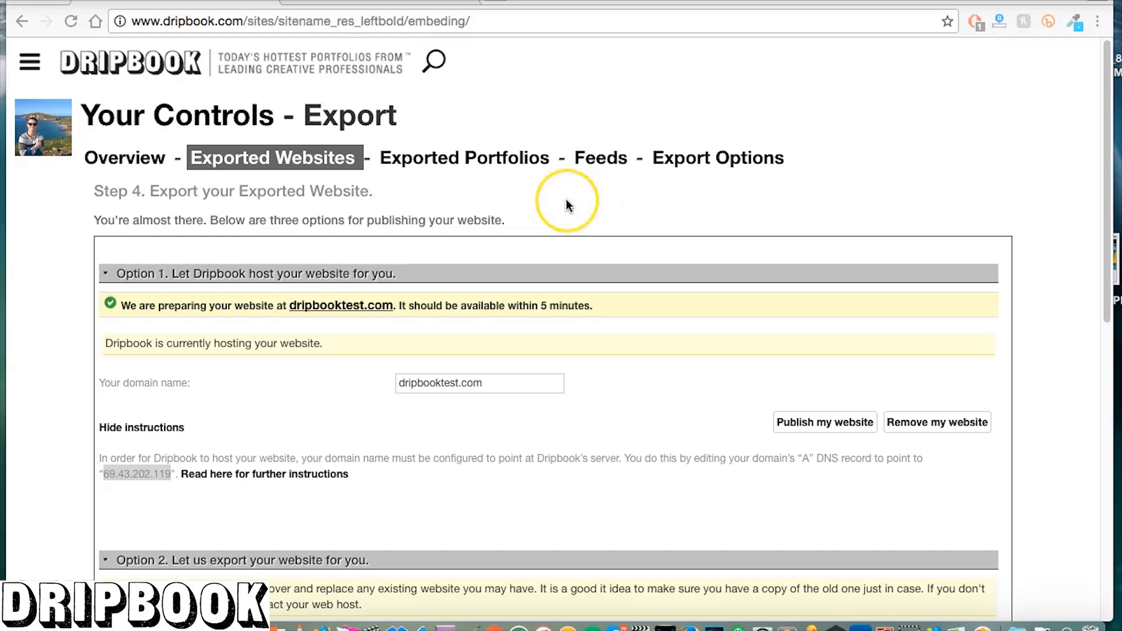
pyautogui.click(449, 197)
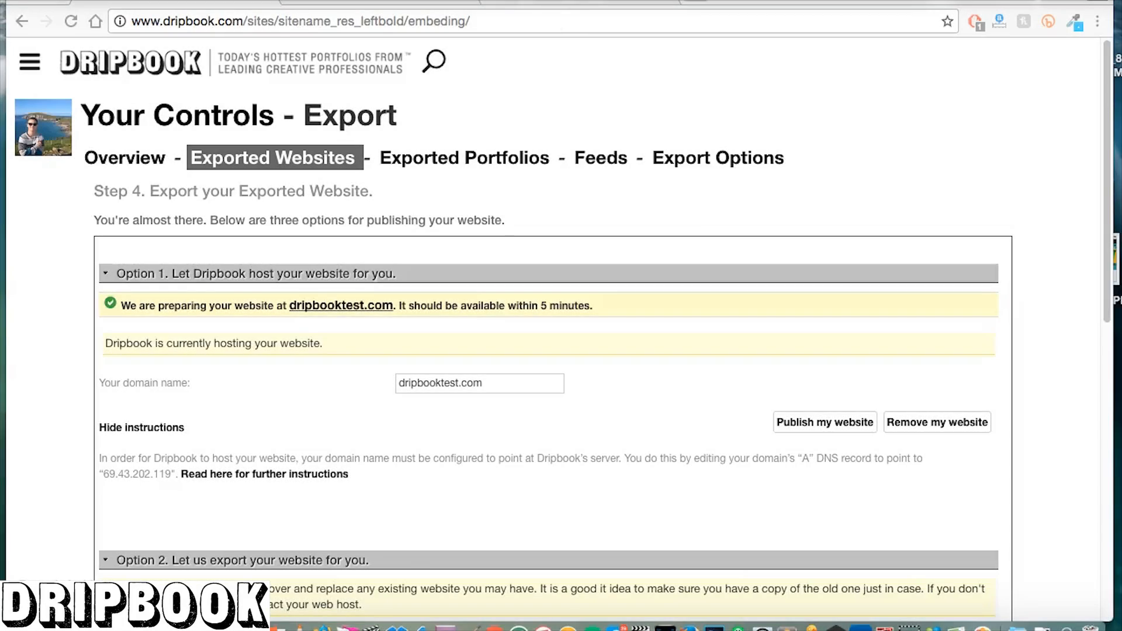
# Switch to the live dripbooktest.com website and reload it from its root address without the portfolio path.
pyautogui.click(537, 1)
pyautogui.click(166, 21)
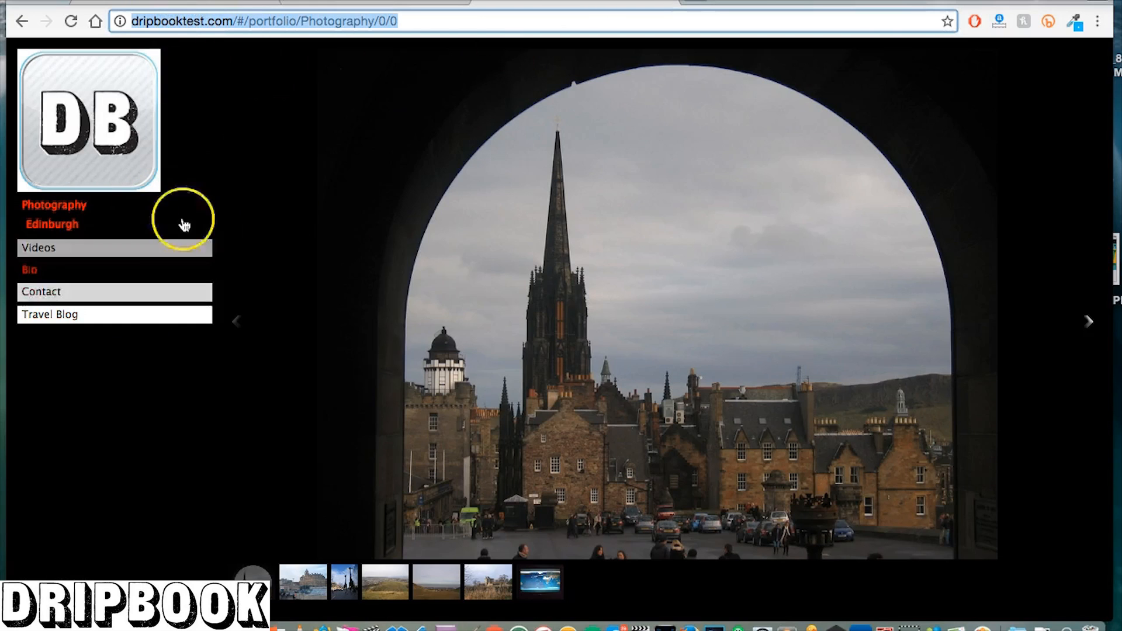
pyautogui.moveTo(241, 26); pyautogui.dragTo(403, 35)
pyautogui.press('BackSpace')
pyautogui.press('Return')
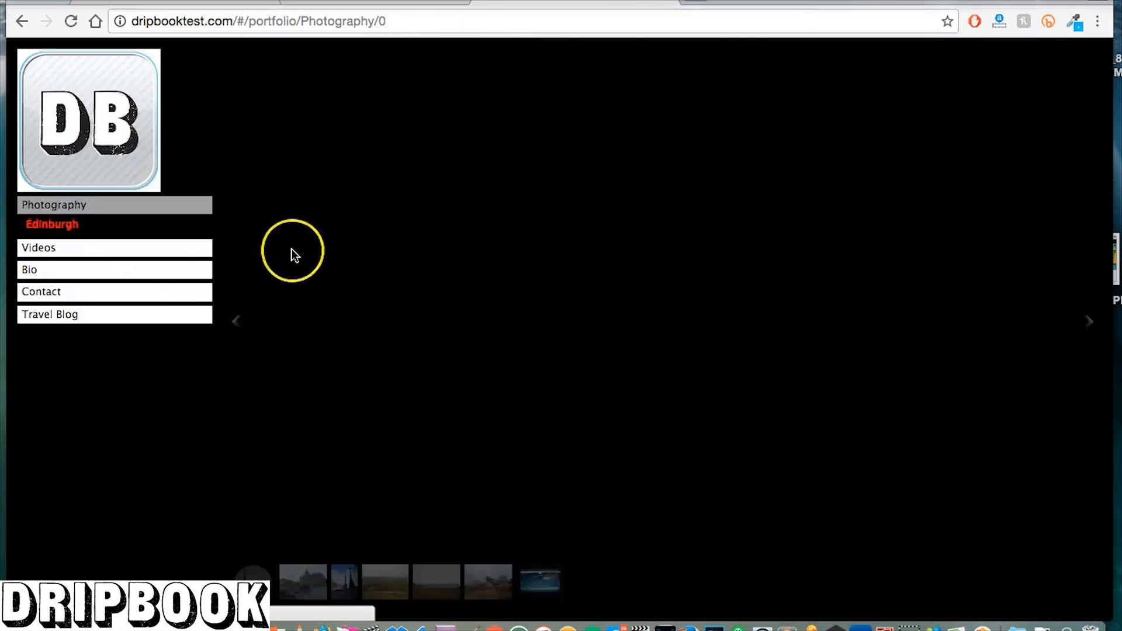
# Browse the live site's Edinburgh photos, Contact page and Bio page, ending on the Edinburgh portfolio.
pyautogui.click(73, 226)
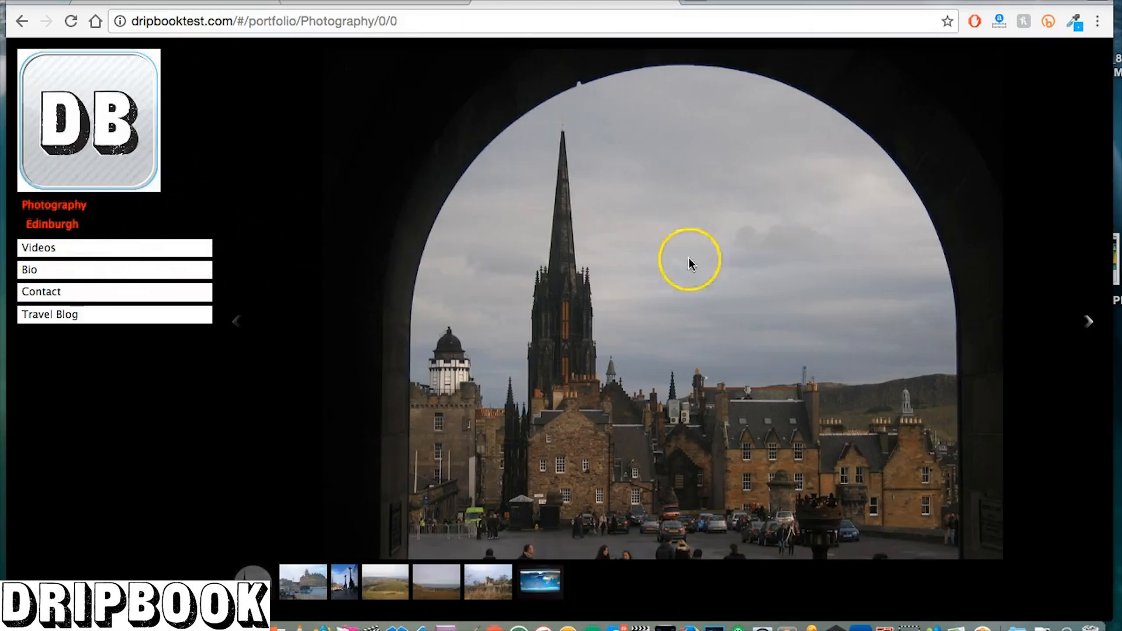
pyautogui.click(1089, 322)
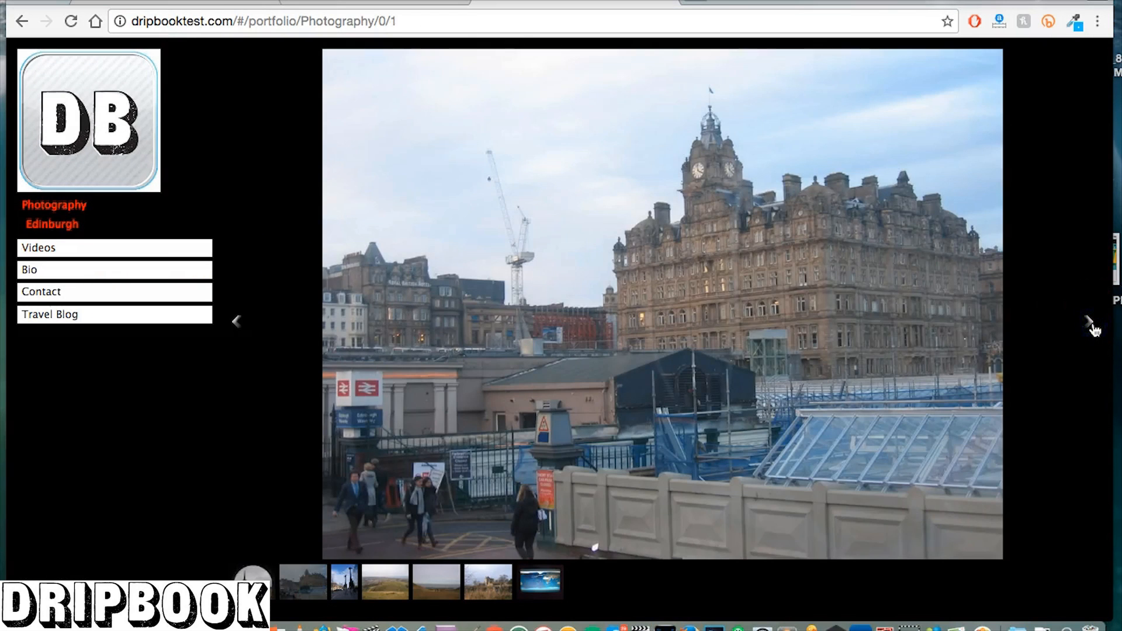
pyautogui.click(62, 293)
pyautogui.click(58, 275)
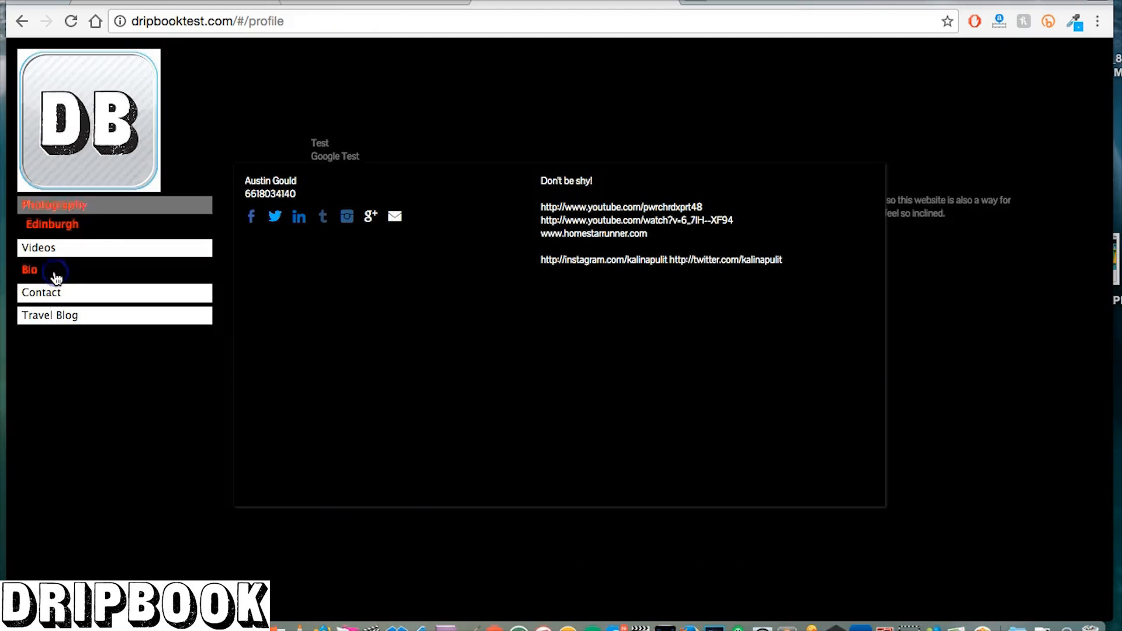
pyautogui.click(42, 275)
pyautogui.click(52, 276)
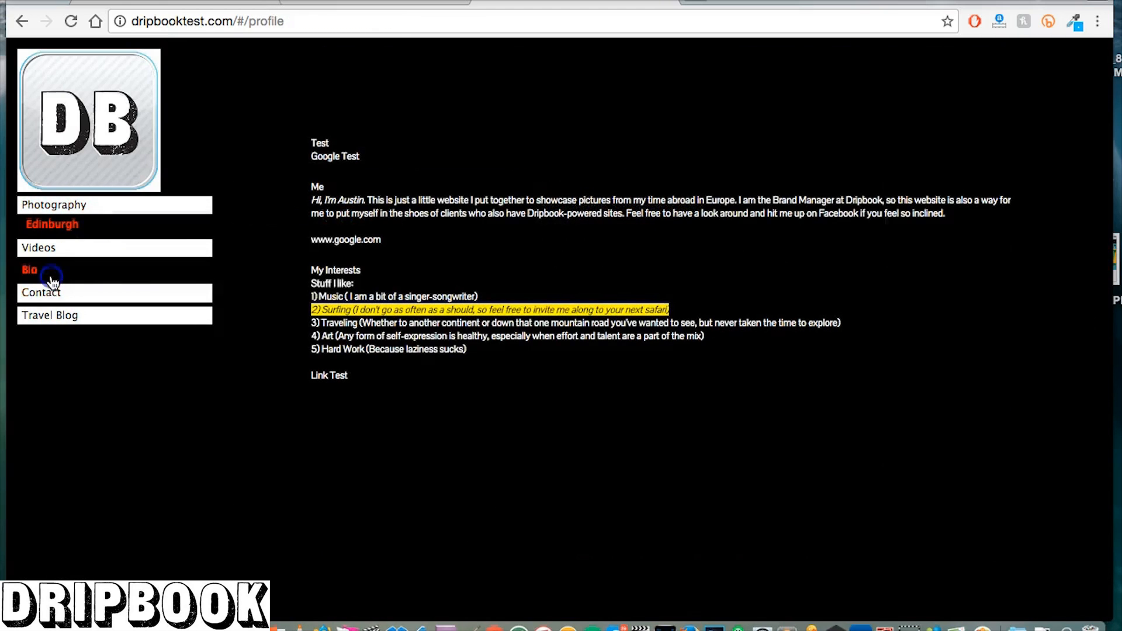
pyautogui.click(58, 226)
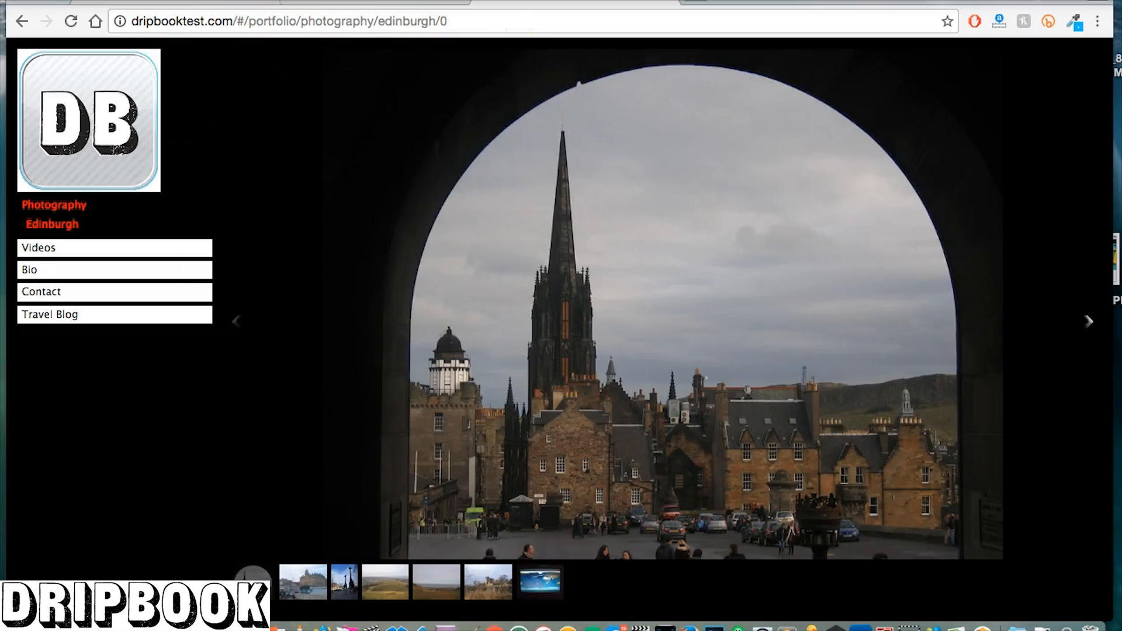
# Return to the Dripbook export page and go to the Dripbook home page.
pyautogui.click(176, 2)
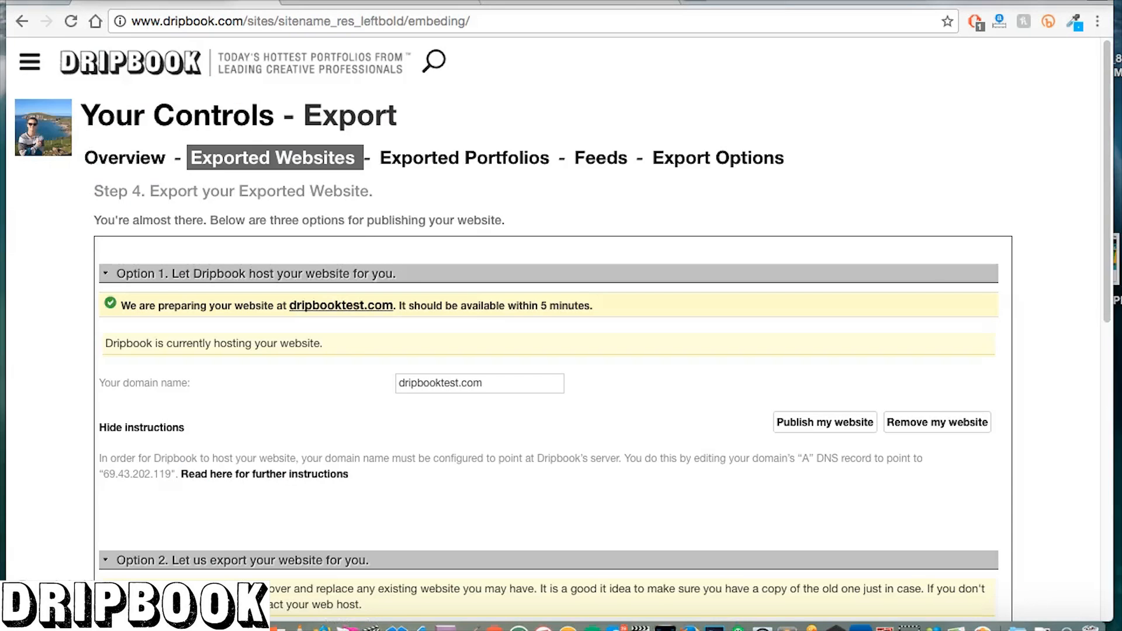
pyautogui.click(143, 63)
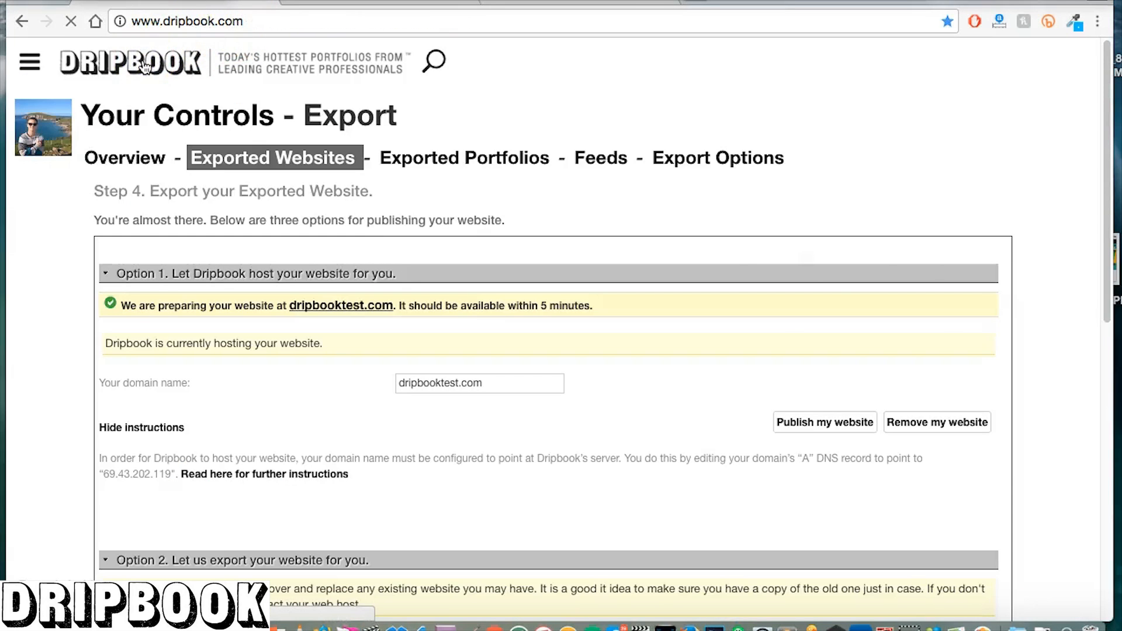